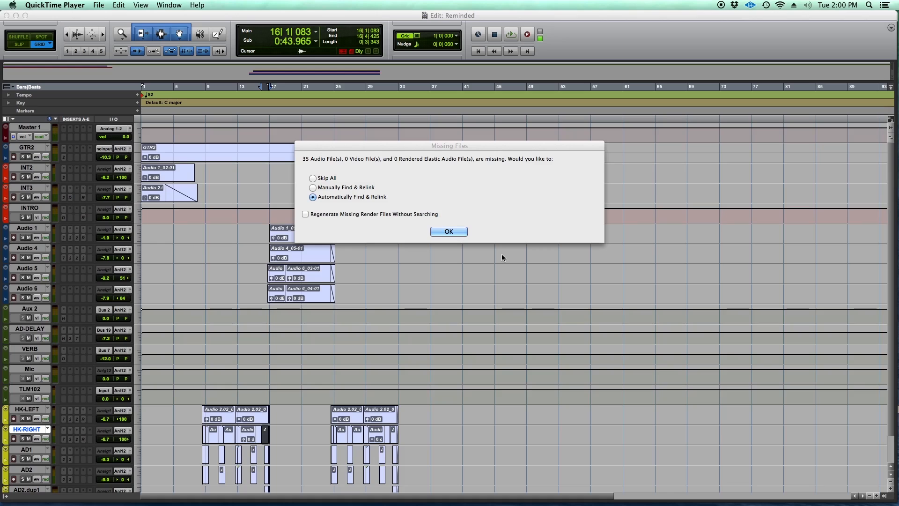
- Choose to manually find and relink the missing files and confirm the choice
{"action": "left_click", "coordinate": [416, 149]}
{"action": "left_click_drag", "start_coordinate": [480, 148], "coordinate": [461, 189]}
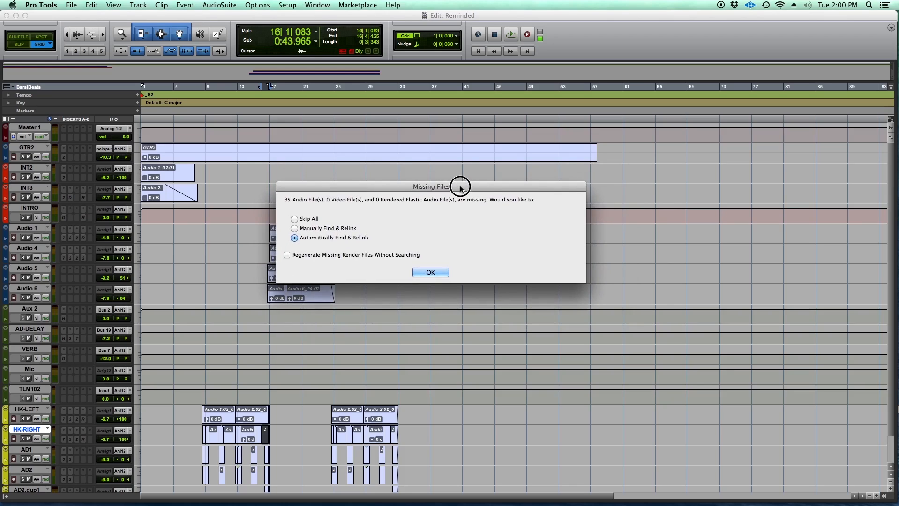
{"action": "left_click", "coordinate": [318, 228]}
{"action": "left_click_drag", "start_coordinate": [470, 187], "coordinate": [458, 209]}
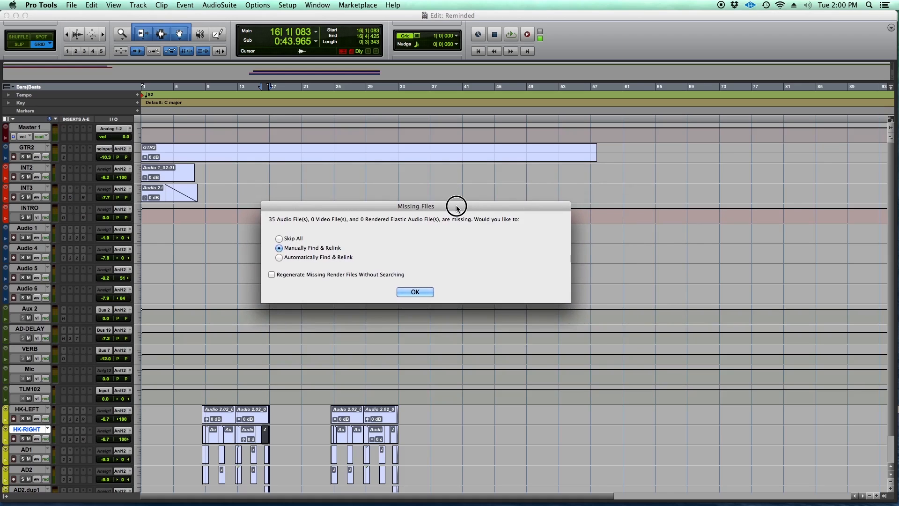
{"action": "left_click_drag", "start_coordinate": [458, 208], "coordinate": [457, 209]}
{"action": "left_click", "coordinate": [415, 292]}
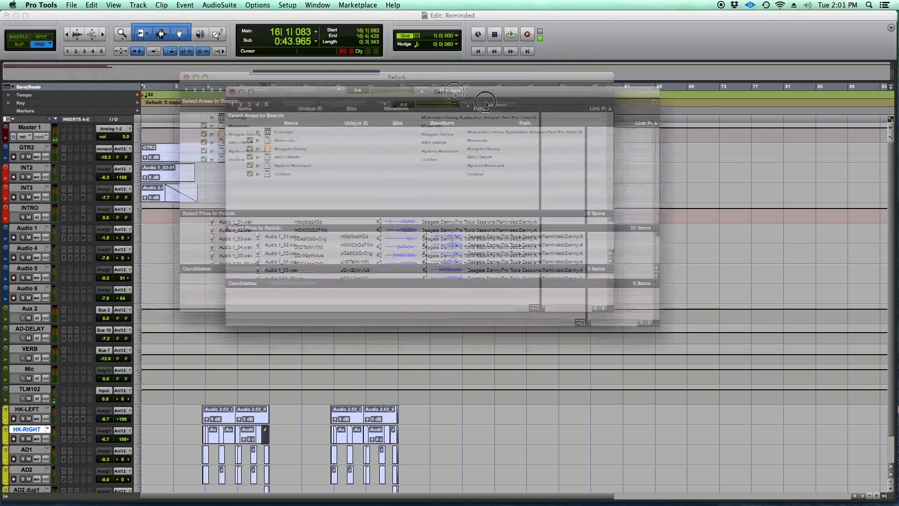
- Enlarge the Relink window and limit the search areas to the Seagate drive by excluding Mavericks, SSD DRIVE, System Reserved and Untitled
{"action": "left_click_drag", "start_coordinate": [485, 102], "coordinate": [585, 71]}
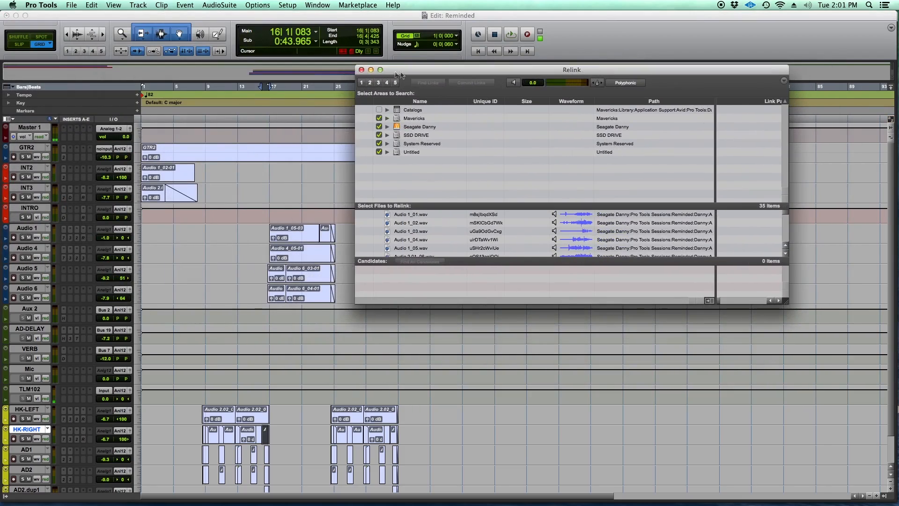
{"action": "left_click", "coordinate": [380, 70]}
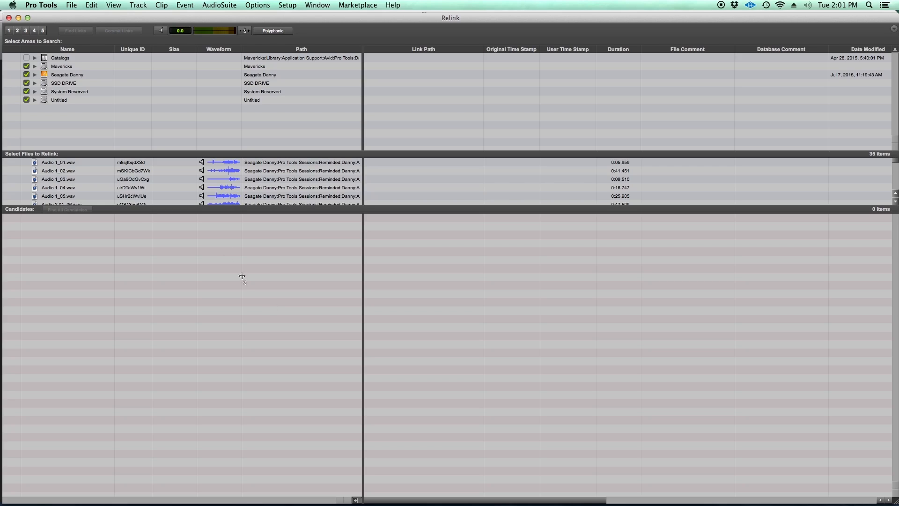
{"action": "left_click", "coordinate": [26, 66]}
{"action": "left_click", "coordinate": [27, 83]}
{"action": "left_click", "coordinate": [26, 92]}
{"action": "left_click", "coordinate": [27, 100]}
{"action": "left_click_drag", "start_coordinate": [133, 18], "coordinate": [362, 24]}
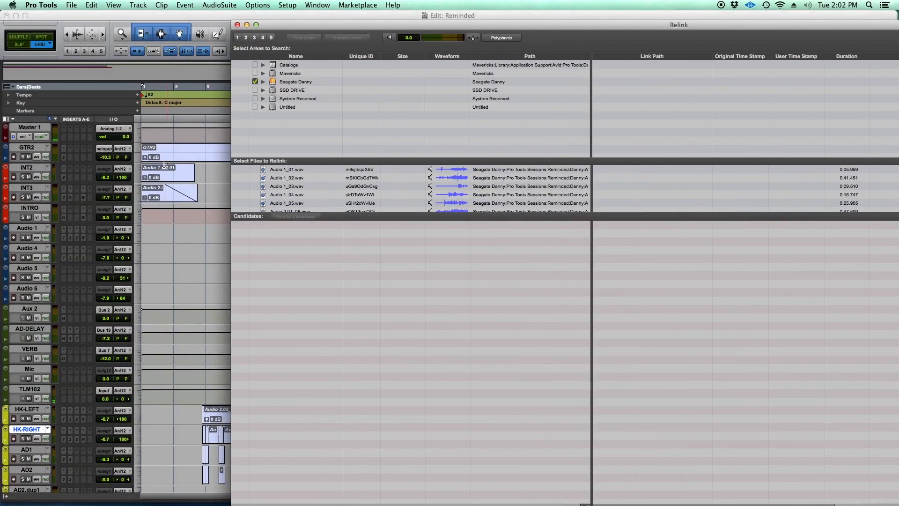
{"action": "left_click_drag", "start_coordinate": [288, 24], "coordinate": [60, 17]}
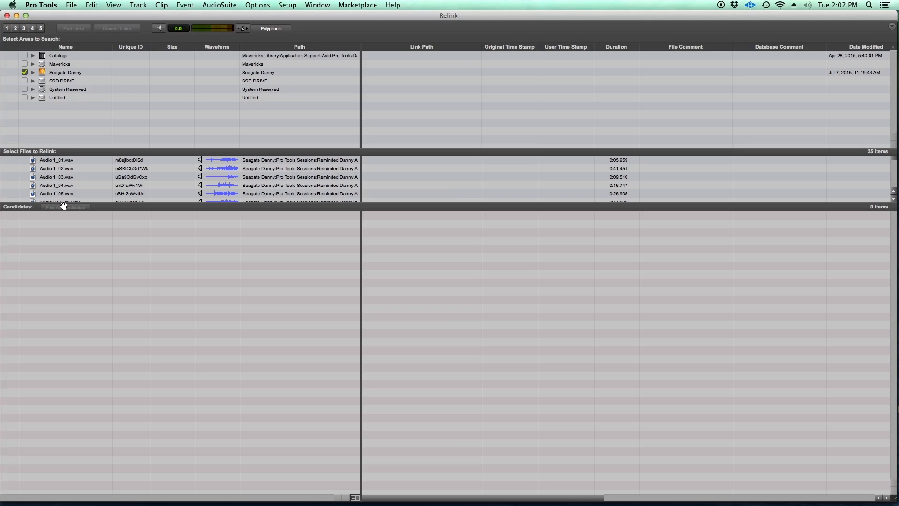
- Select all the missing files to relink, from Audio 1_01.wav through GTR2.R.wav
{"action": "scroll", "coordinate": [63, 181], "scroll_direction": "down", "scroll_amount": 10}
{"action": "scroll", "coordinate": [65, 179], "scroll_direction": "up", "scroll_amount": 10}
{"action": "left_click", "coordinate": [64, 160]}
{"action": "scroll", "coordinate": [68, 173], "scroll_direction": "down", "scroll_amount": 10}
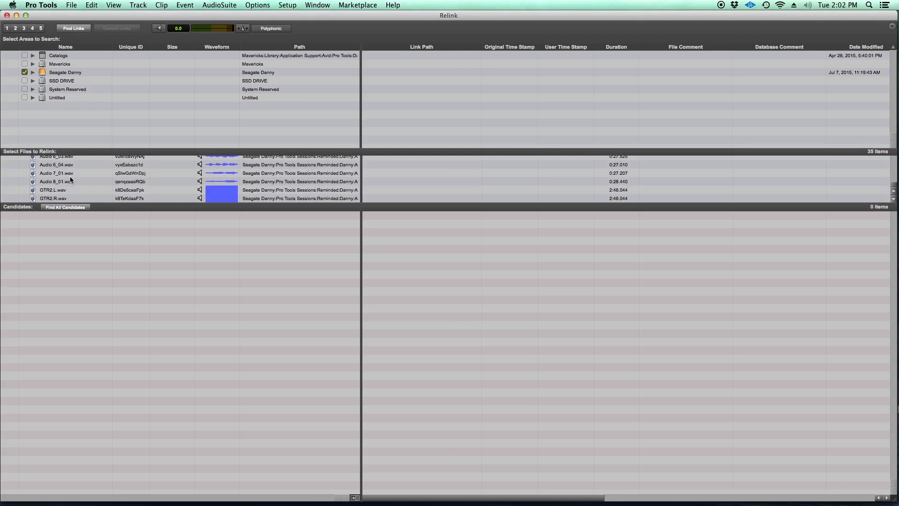
{"action": "left_click", "coordinate": [47, 199], "text": "shift"}
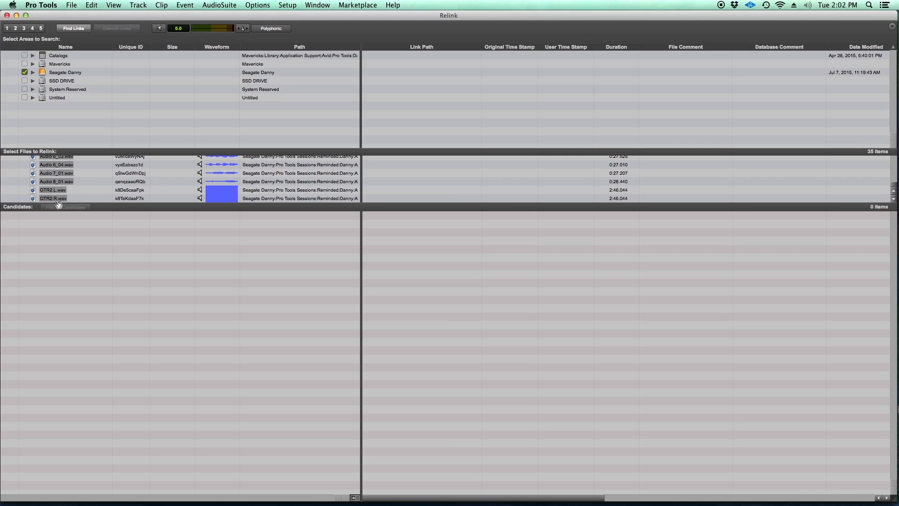
{"action": "scroll", "coordinate": [60, 179], "scroll_direction": "up", "scroll_amount": 10}
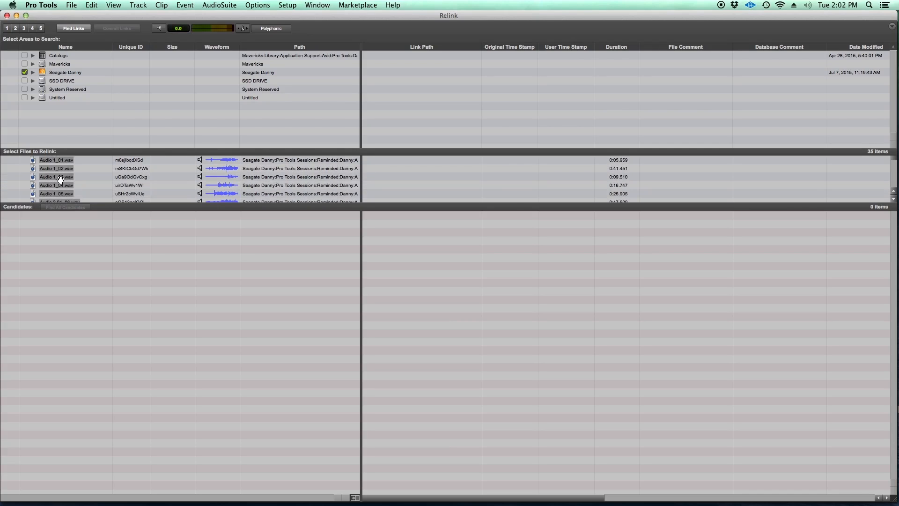
{"action": "scroll", "coordinate": [56, 179], "scroll_direction": "down", "scroll_amount": 10}
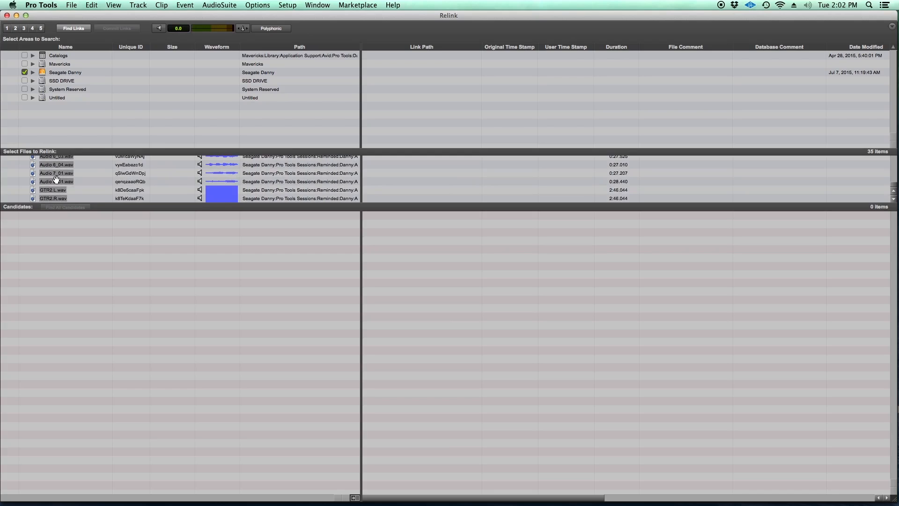
{"action": "scroll", "coordinate": [57, 180], "scroll_direction": "up", "scroll_amount": 10}
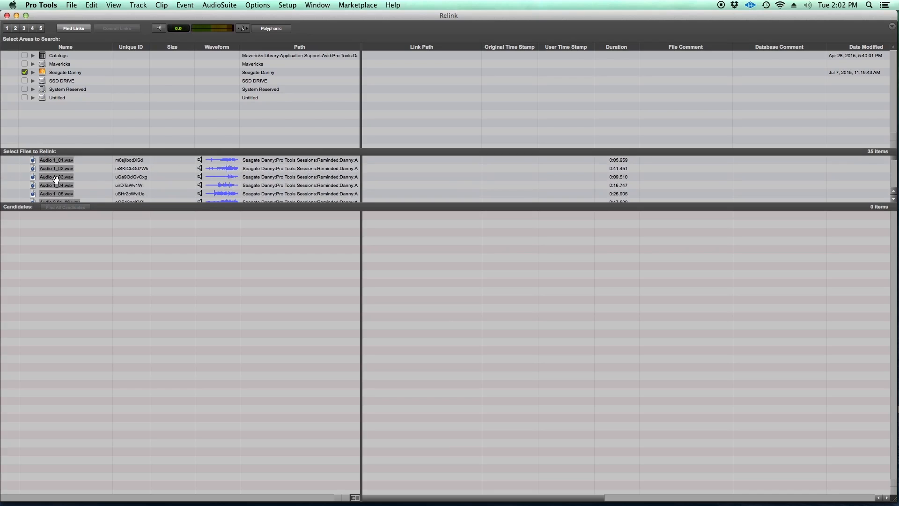
- Find links for the selected files by name and file ID, matching format and duration
{"action": "left_click", "coordinate": [76, 29]}
{"action": "left_click_drag", "start_coordinate": [433, 136], "coordinate": [446, 171]}
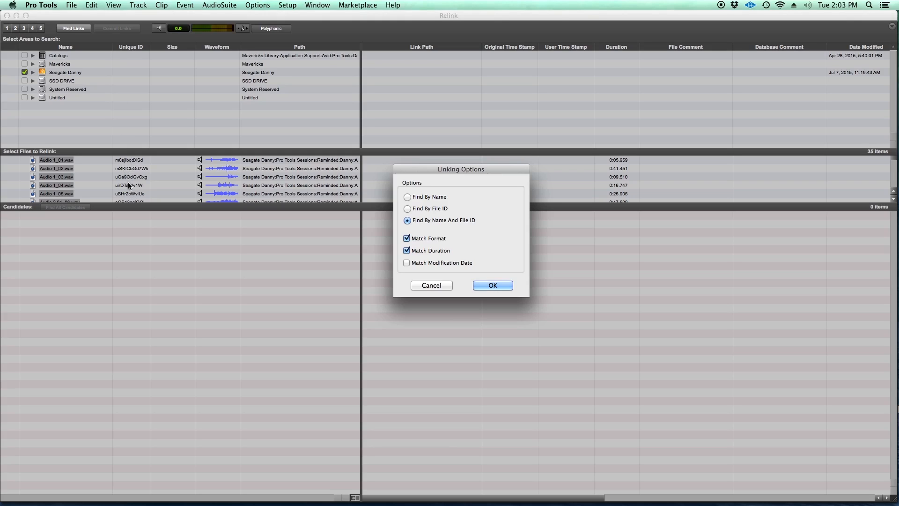
{"action": "scroll", "coordinate": [127, 183], "scroll_direction": "down", "scroll_amount": 10}
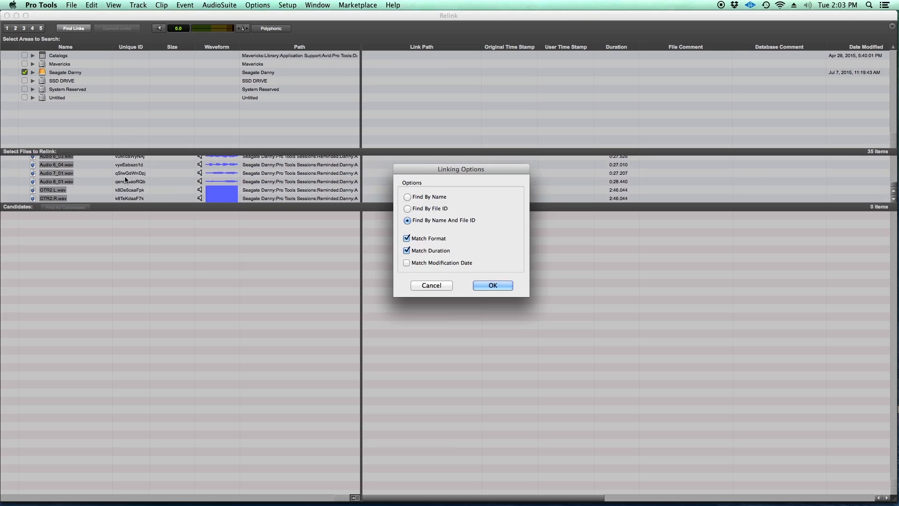
{"action": "scroll", "coordinate": [125, 181], "scroll_direction": "up", "scroll_amount": 5}
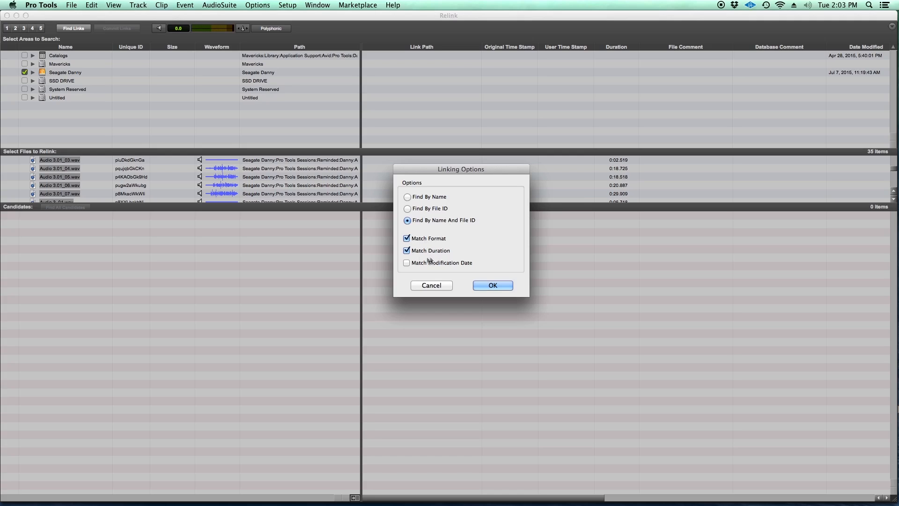
{"action": "left_click", "coordinate": [493, 286]}
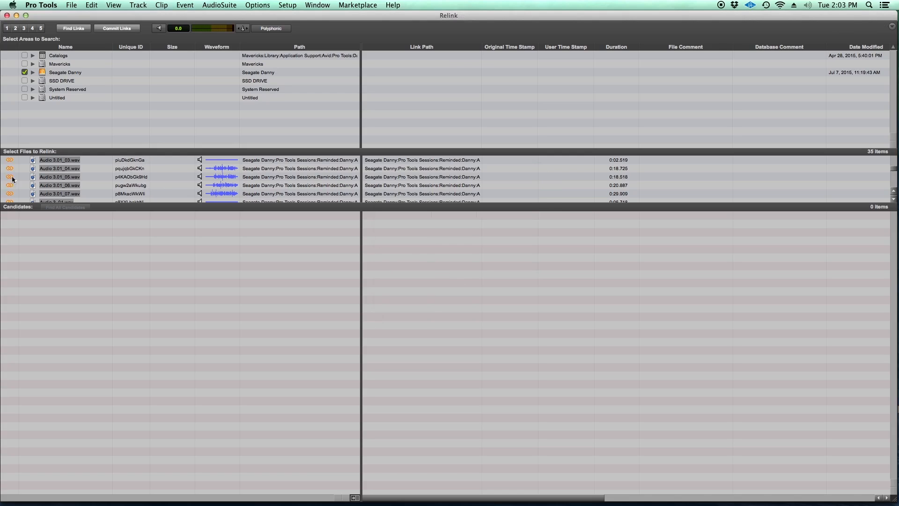
- Check the link status of every file in the relink list and commit the links
{"action": "scroll", "coordinate": [74, 179], "scroll_direction": "down", "scroll_amount": 10}
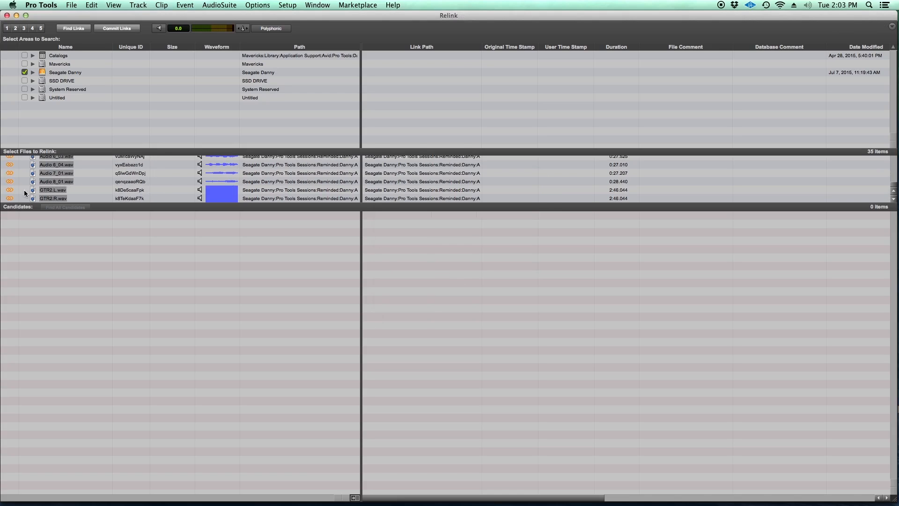
{"action": "scroll", "coordinate": [9, 172], "scroll_direction": "up", "scroll_amount": 10}
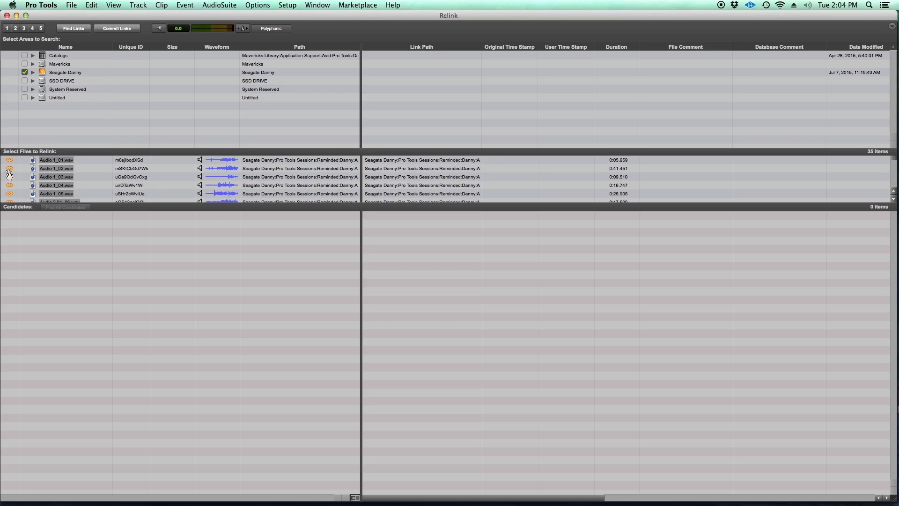
{"action": "scroll", "coordinate": [7, 185], "scroll_direction": "down", "scroll_amount": 10}
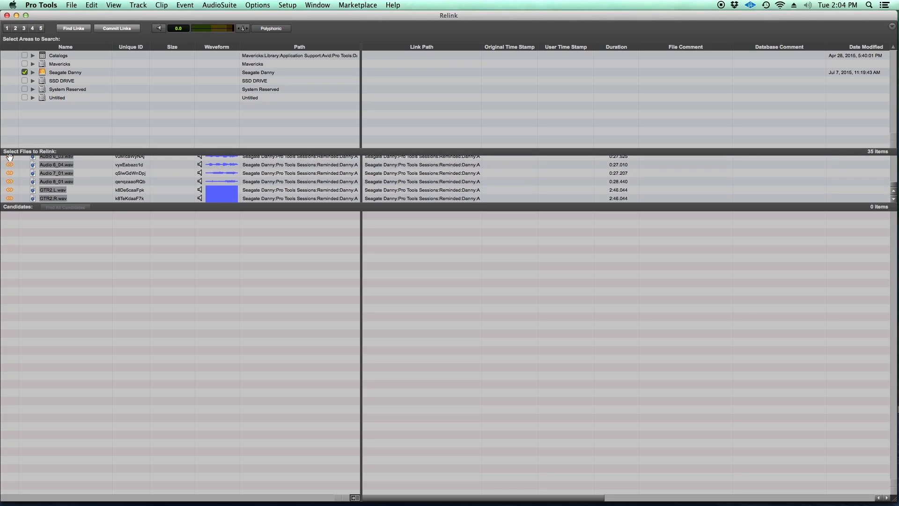
{"action": "scroll", "coordinate": [11, 172], "scroll_direction": "up", "scroll_amount": 2}
{"action": "scroll", "coordinate": [11, 172], "scroll_direction": "up", "scroll_amount": 10}
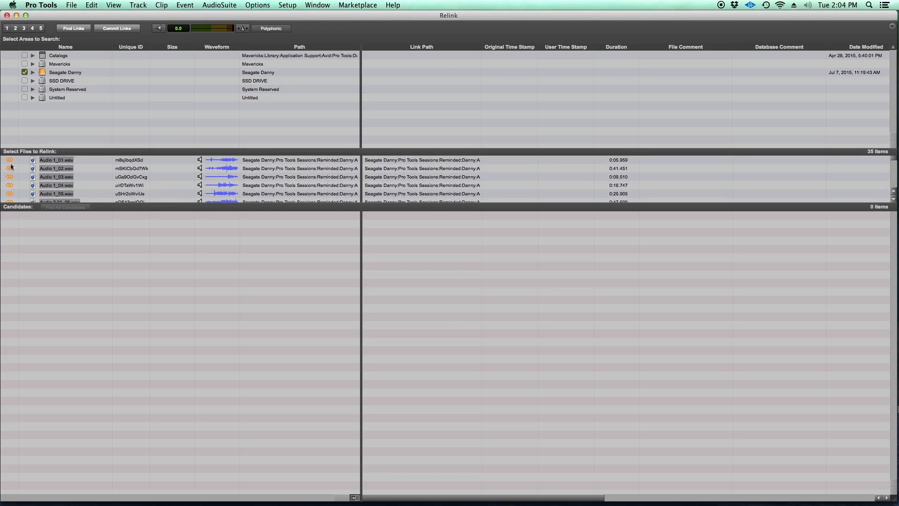
{"action": "scroll", "coordinate": [29, 182], "scroll_direction": "down", "scroll_amount": 10}
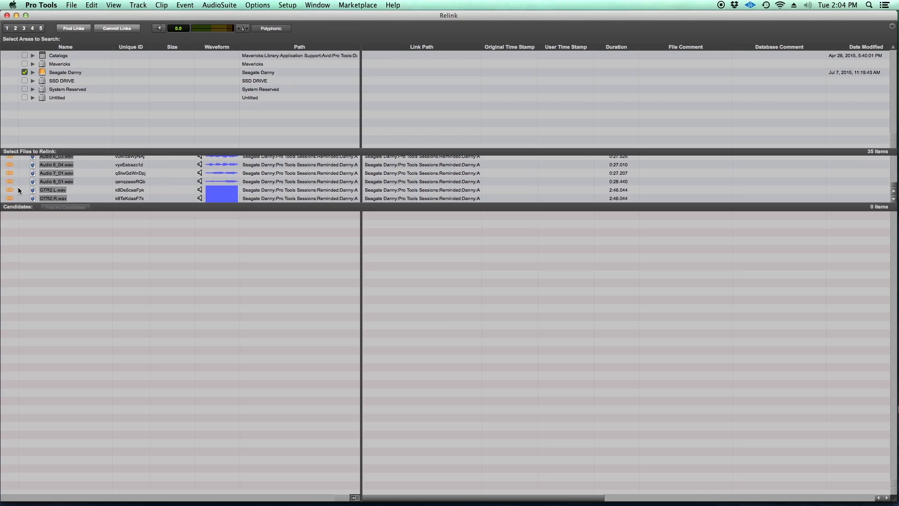
{"action": "left_click", "coordinate": [117, 29]}
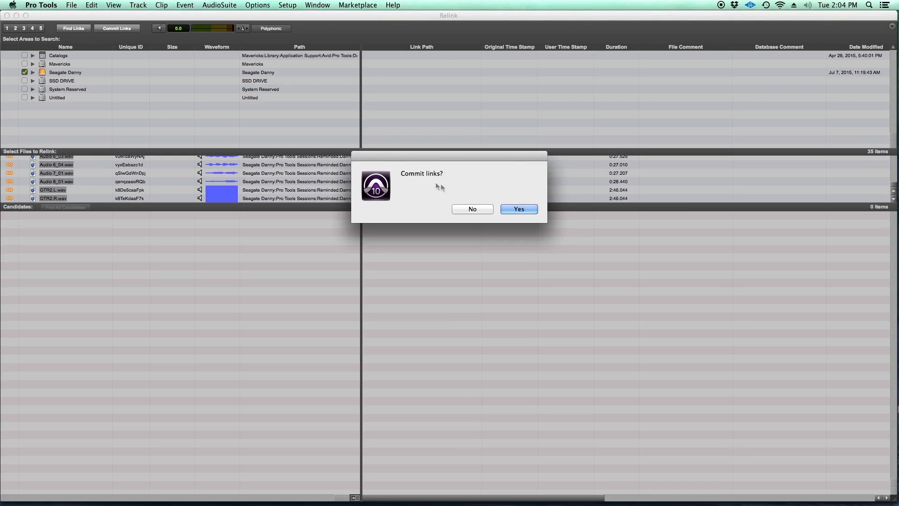
{"action": "left_click", "coordinate": [523, 209]}
- Uncover the Edit window behind Relink and examine the clips on all the session's tracks
{"action": "left_click_drag", "start_coordinate": [188, 17], "coordinate": [577, 11]}
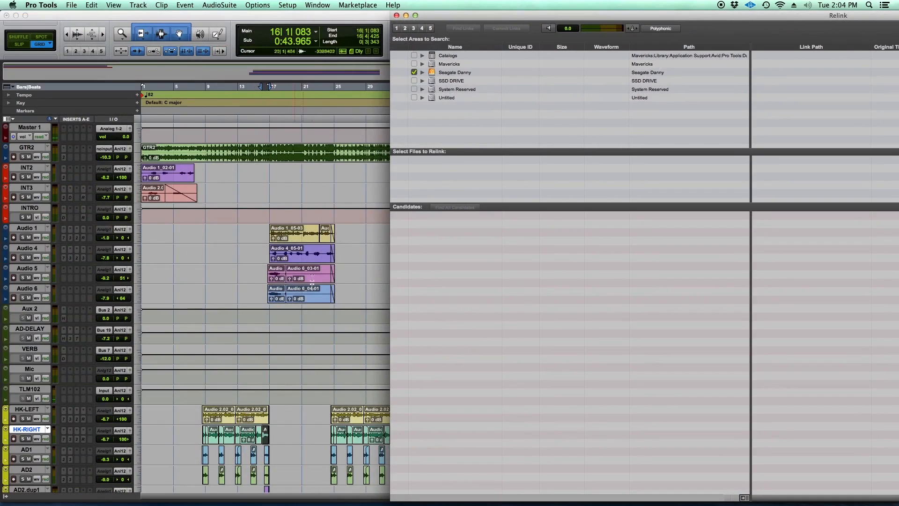
{"action": "scroll", "coordinate": [293, 248], "scroll_direction": "down", "scroll_amount": 3}
{"action": "left_click_drag", "start_coordinate": [442, 13], "coordinate": [633, 14]}
{"action": "scroll", "coordinate": [302, 223], "scroll_direction": "up", "scroll_amount": 3}
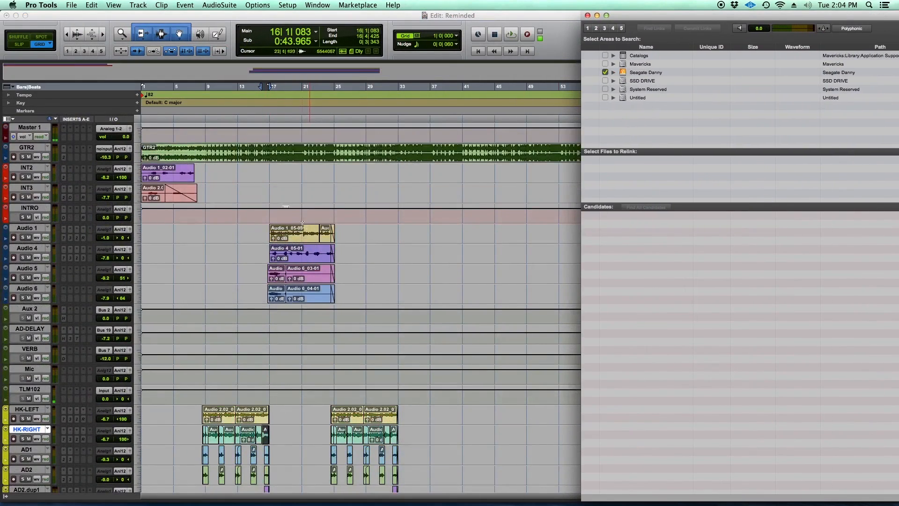
{"action": "scroll", "coordinate": [284, 300], "scroll_direction": "down", "scroll_amount": 3}
{"action": "scroll", "coordinate": [283, 300], "scroll_direction": "up", "scroll_amount": 3}
{"action": "scroll", "coordinate": [277, 224], "scroll_direction": "down", "scroll_amount": 3}
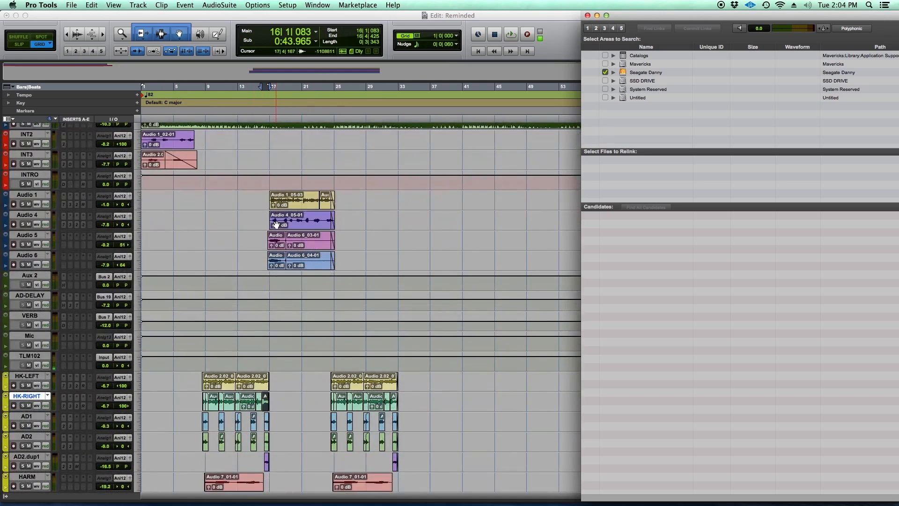
{"action": "scroll", "coordinate": [277, 224], "scroll_direction": "up", "scroll_amount": 3}
- Close the Relink window to return to the full Edit window
{"action": "left_click_drag", "start_coordinate": [704, 14], "coordinate": [486, 16]}
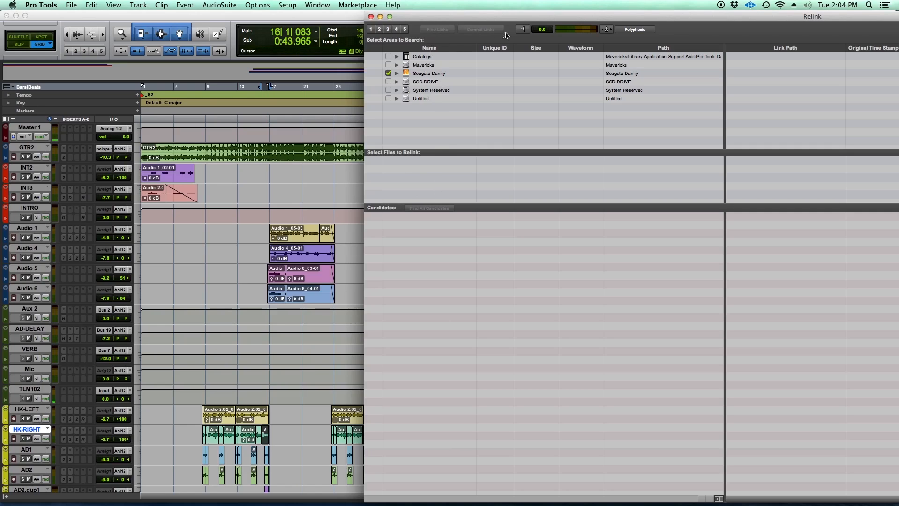
{"action": "left_click_drag", "start_coordinate": [433, 19], "coordinate": [360, 18]}
{"action": "left_click_drag", "start_coordinate": [523, 16], "coordinate": [412, 19]}
{"action": "mouse_move", "coordinate": [560, 22]}
{"action": "left_mouse_down"}
{"action": "mouse_move", "coordinate": [468, 16]}
{"action": "mouse_move", "coordinate": [537, 6]}
{"action": "mouse_move", "coordinate": [561, 14]}
{"action": "left_mouse_up"}
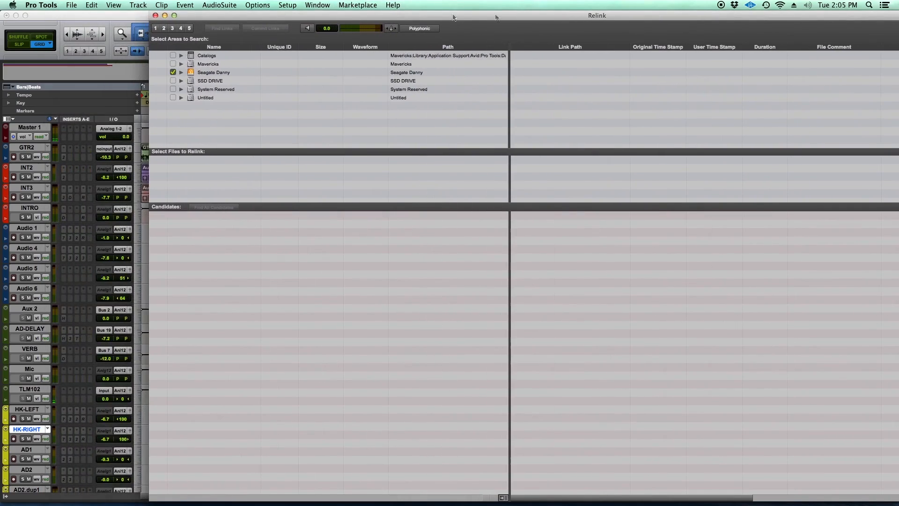
{"action": "left_click", "coordinate": [156, 15]}
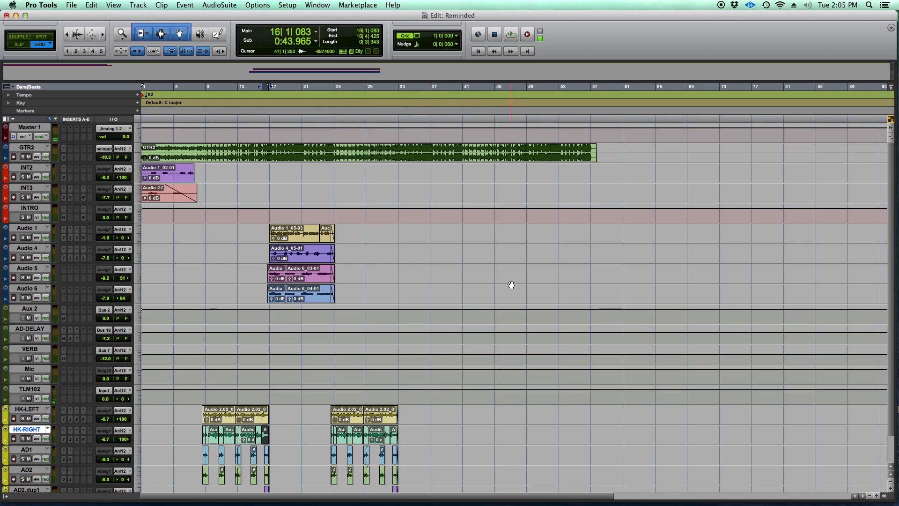
{"action": "left_click", "coordinate": [293, 6]}
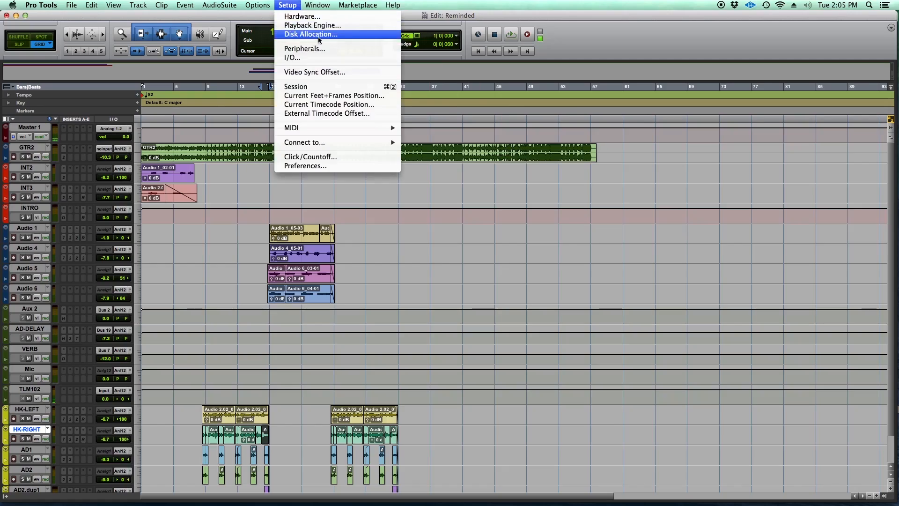
{"action": "left_click", "coordinate": [310, 36]}
{"action": "left_click_drag", "start_coordinate": [459, 115], "coordinate": [456, 179]}
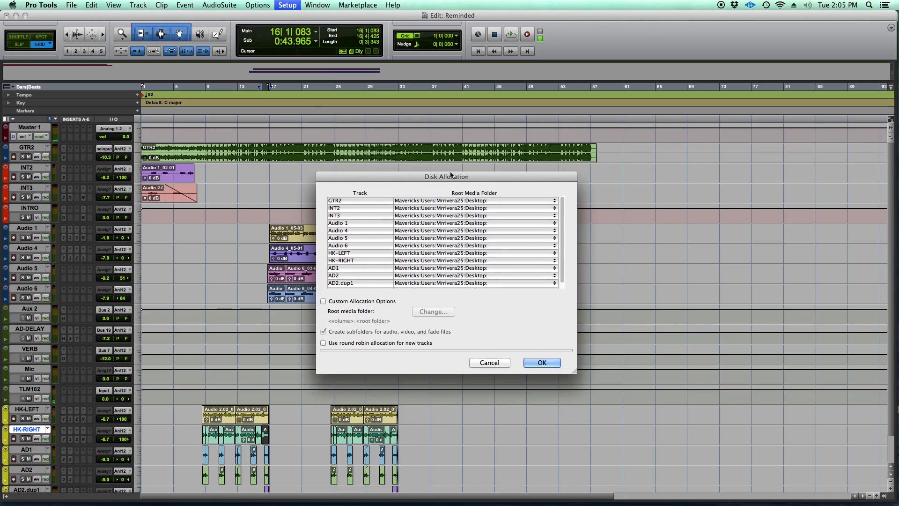
{"action": "left_click", "coordinate": [489, 362]}
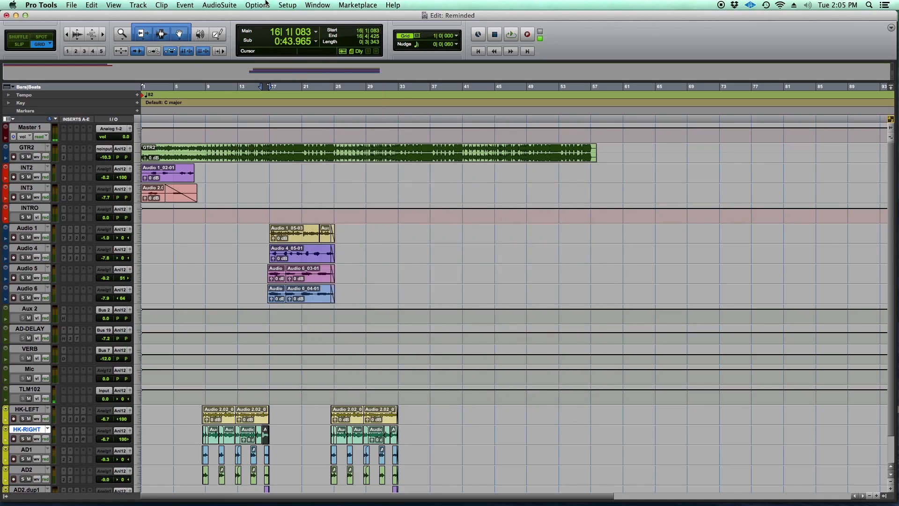
- Allocate the root media folder of all the session's tracks to the external Seagate drive in Disk Allocation
{"action": "left_click", "coordinate": [297, 4]}
{"action": "left_click", "coordinate": [304, 34]}
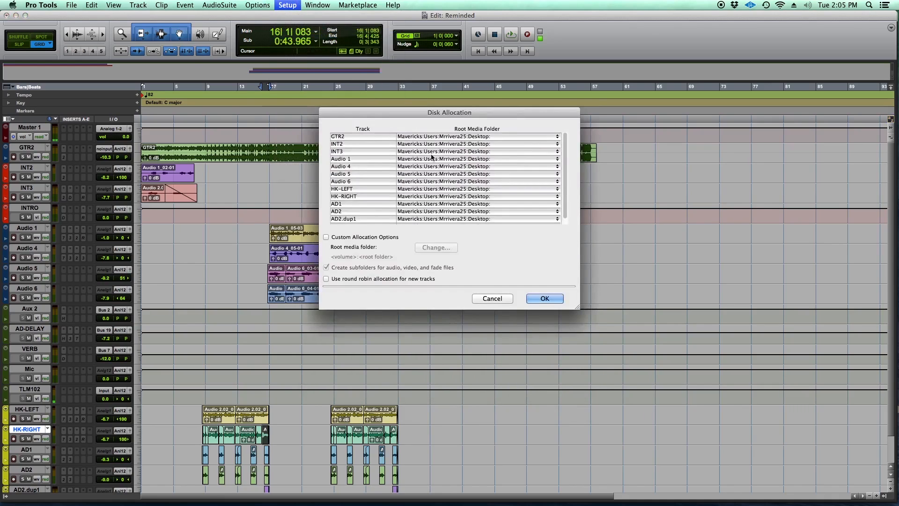
{"action": "left_click_drag", "start_coordinate": [447, 114], "coordinate": [455, 179]}
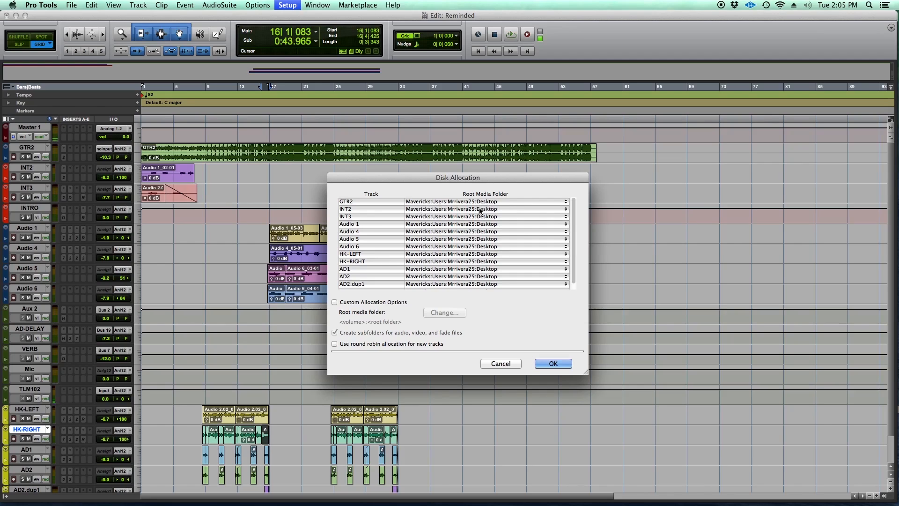
{"action": "left_click", "coordinate": [566, 204], "text": "alt"}
{"action": "left_click", "coordinate": [567, 204]}
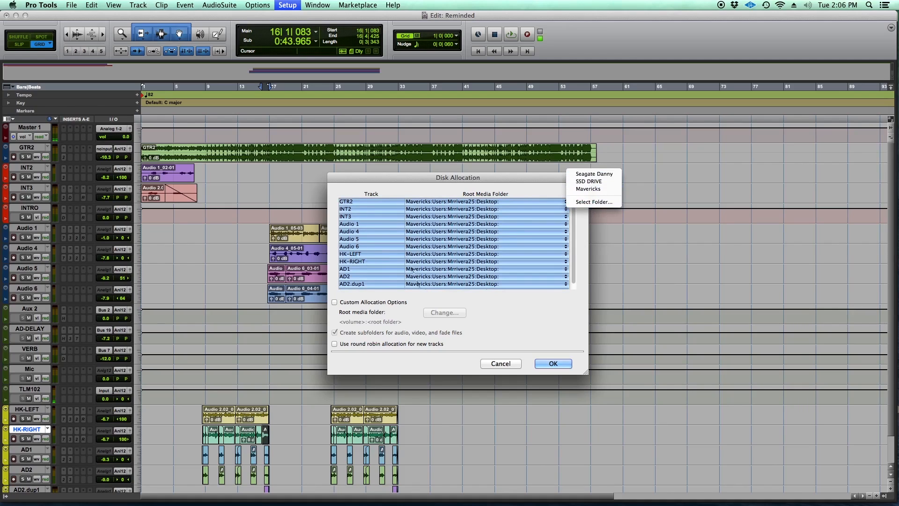
{"action": "left_click", "coordinate": [599, 177]}
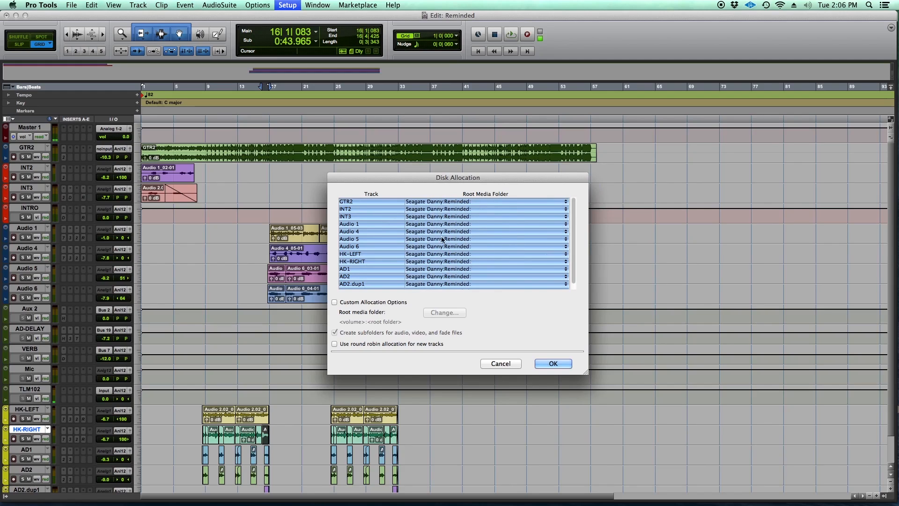
{"action": "left_click", "coordinate": [551, 364]}
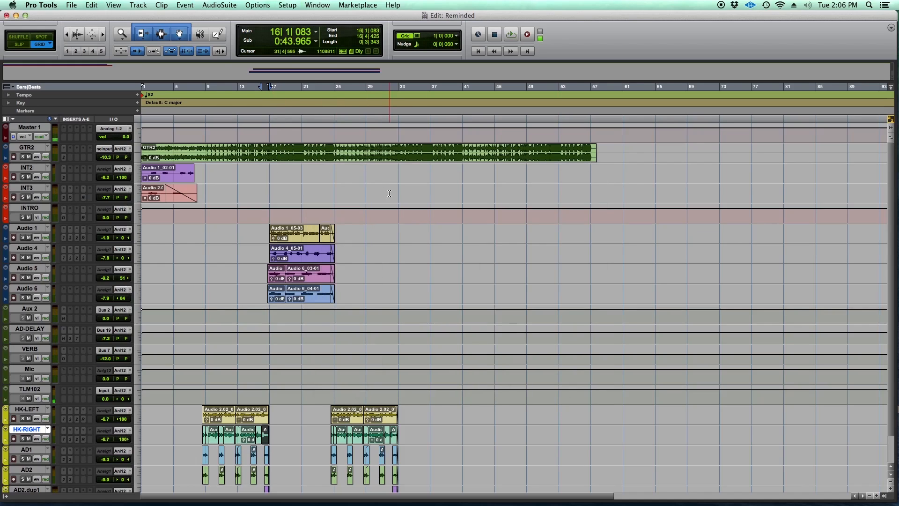
- Save the session and reopen Reminded.ptx from the desktop
{"action": "left_click", "coordinate": [71, 5]}
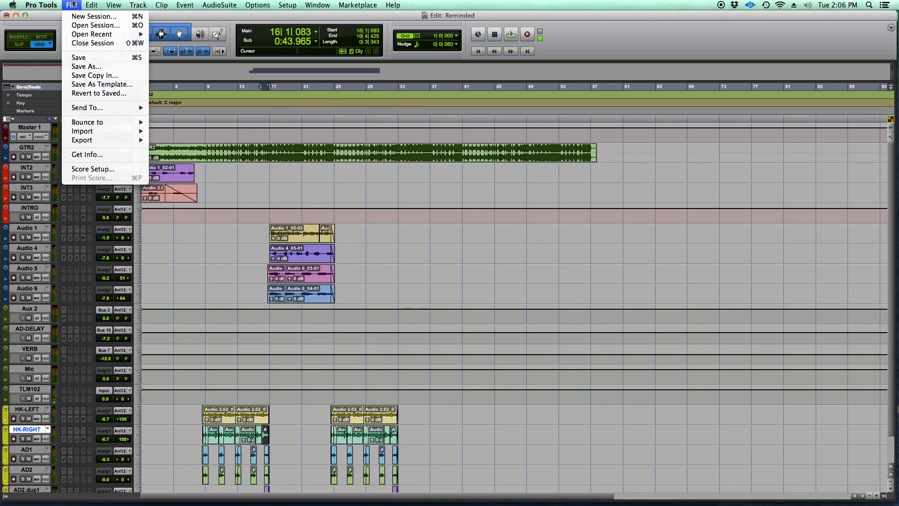
{"action": "left_click", "coordinate": [79, 57]}
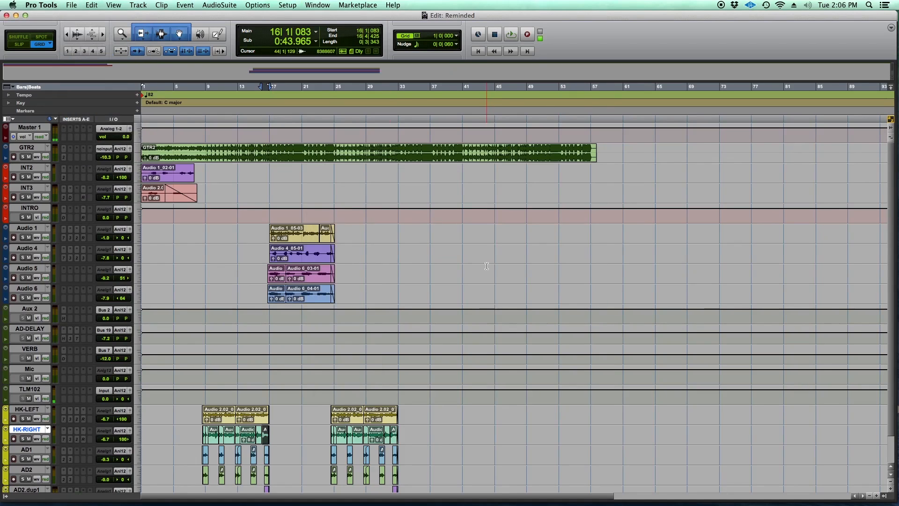
{"action": "key", "text": "super+h"}
{"action": "left_click", "coordinate": [607, 325]}
{"action": "left_click", "coordinate": [866, 403]}
{"action": "double_click", "coordinate": [879, 396]}
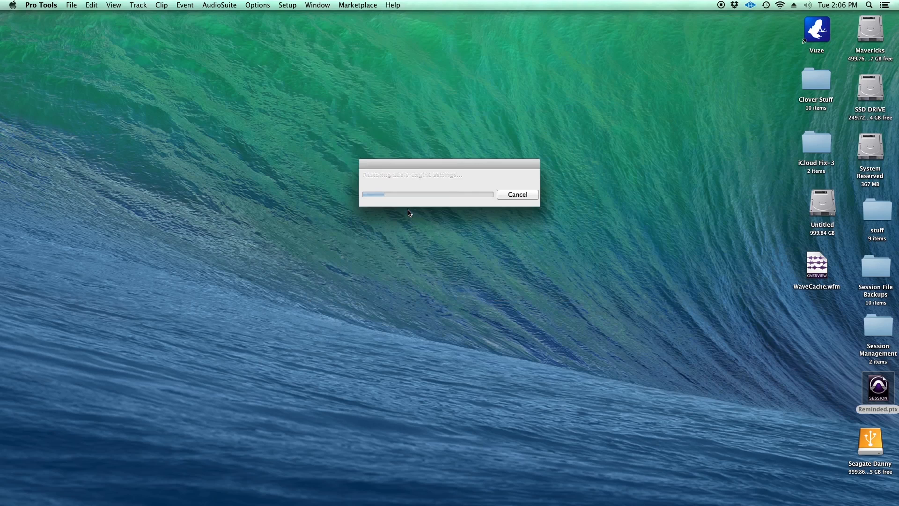
{"action": "left_click", "coordinate": [486, 290]}
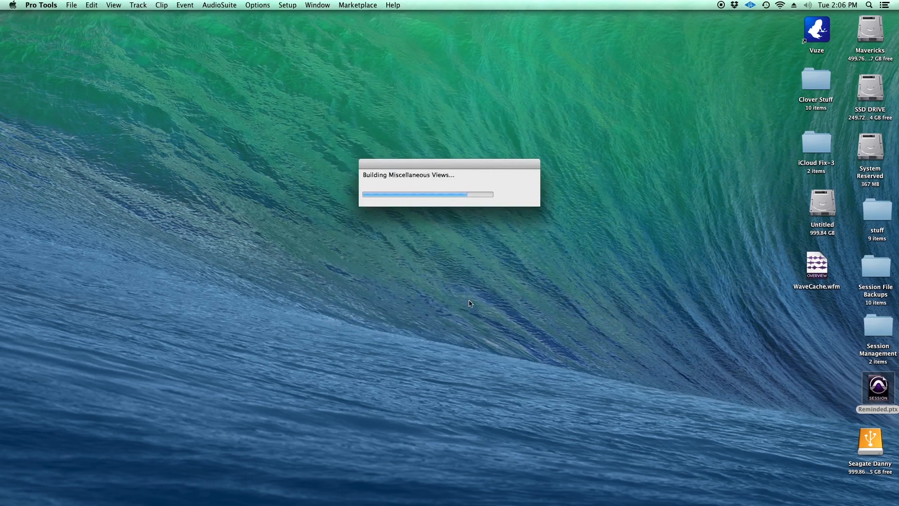
{"action": "scroll", "coordinate": [300, 279], "scroll_direction": "down", "scroll_amount": 2}
{"action": "scroll", "coordinate": [300, 279], "scroll_direction": "up", "scroll_amount": 2}
{"action": "scroll", "coordinate": [300, 280], "scroll_direction": "down", "scroll_amount": 2}
{"action": "scroll", "coordinate": [300, 279], "scroll_direction": "up", "scroll_amount": 2}
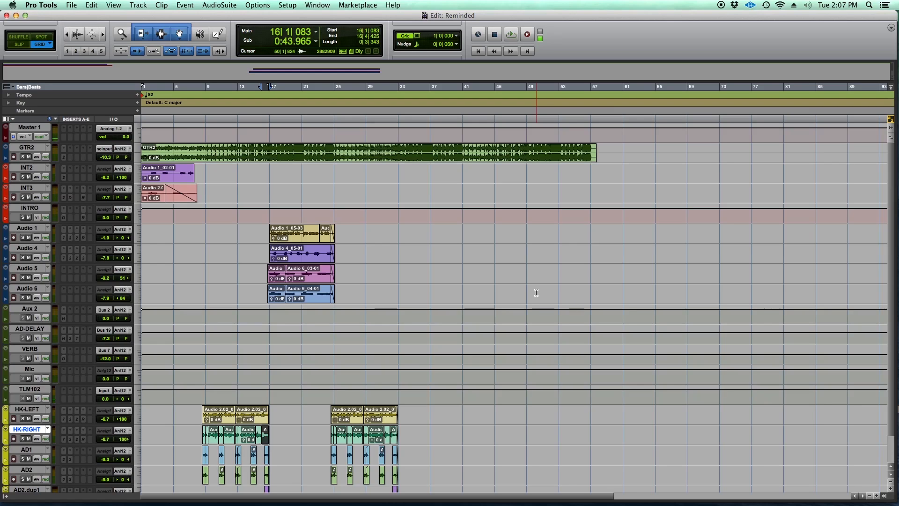
- Set the grid value to 0|0|480
{"action": "left_click", "coordinate": [457, 39]}
{"action": "left_click", "coordinate": [478, 61]}
- Show the Workspace browser and expand the Seagate drive's contents, with the browser shifted to uncover the track names
{"action": "left_click", "coordinate": [317, 6]}
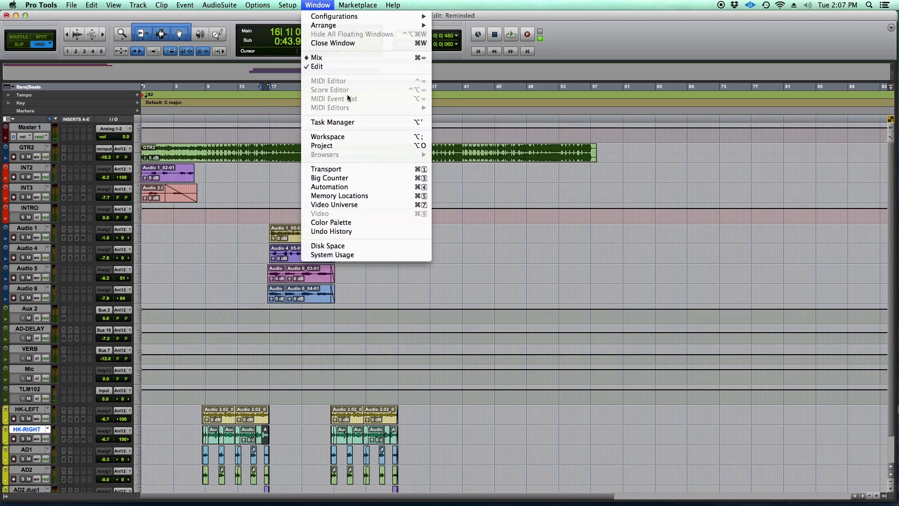
{"action": "left_click", "coordinate": [368, 137]}
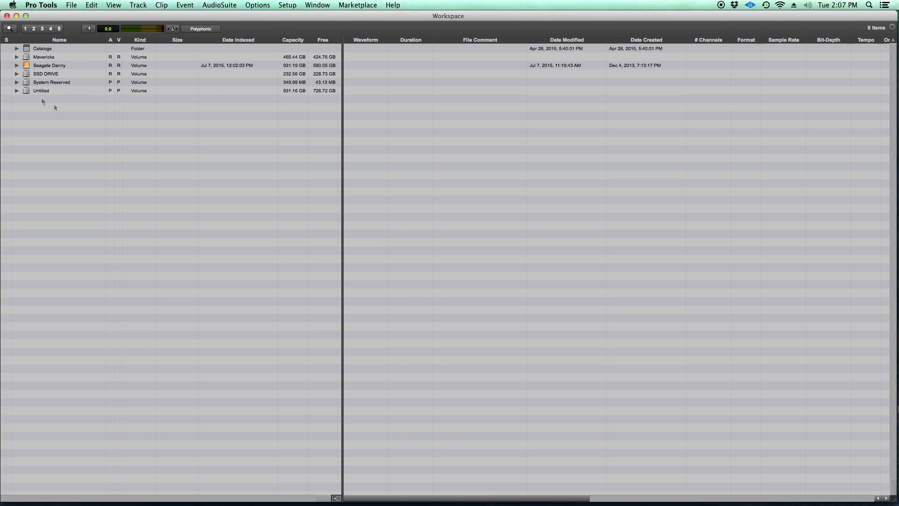
{"action": "left_click", "coordinate": [17, 65]}
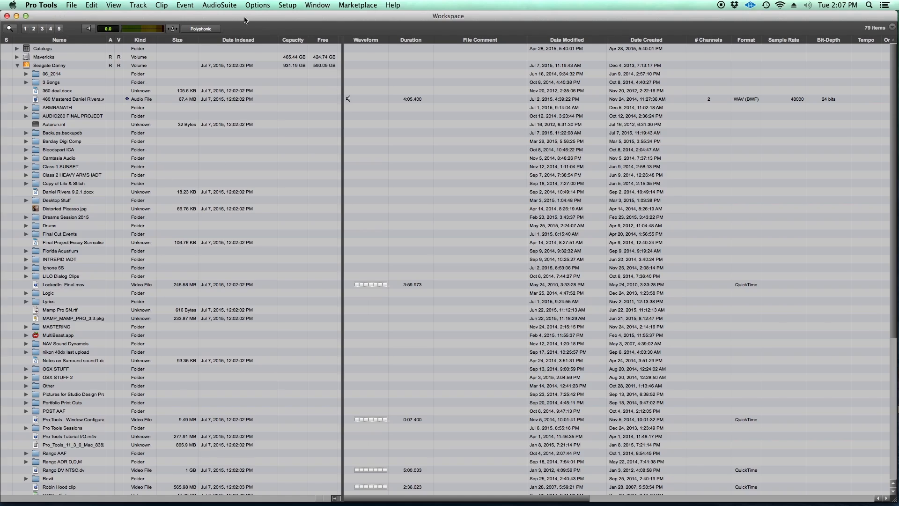
{"action": "left_click_drag", "start_coordinate": [247, 17], "coordinate": [358, 17]}
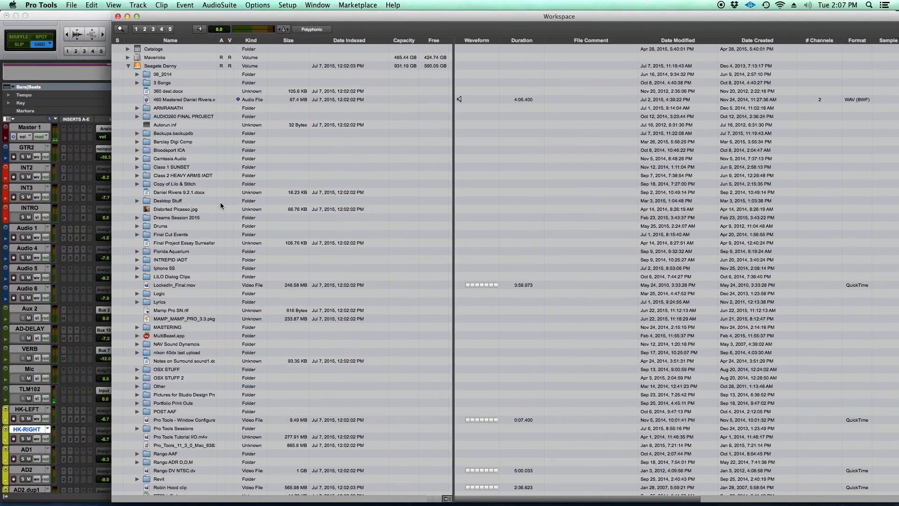
- Browse from the Pro Tools Sessions folder to the folder holding Reminded.ptx and expand its Audio Files in a separate window
{"action": "scroll", "coordinate": [191, 239], "scroll_direction": "down", "scroll_amount": 10}
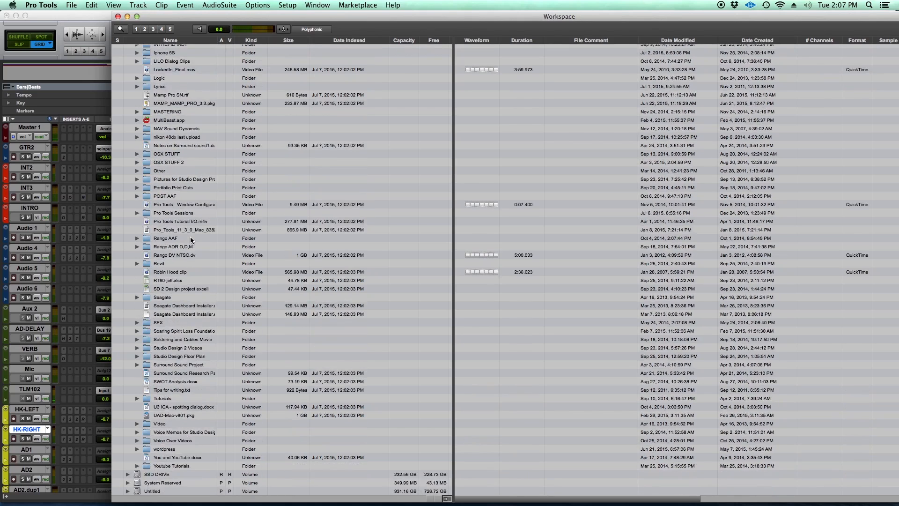
{"action": "left_click", "coordinate": [146, 213]}
{"action": "double_click", "coordinate": [145, 213]}
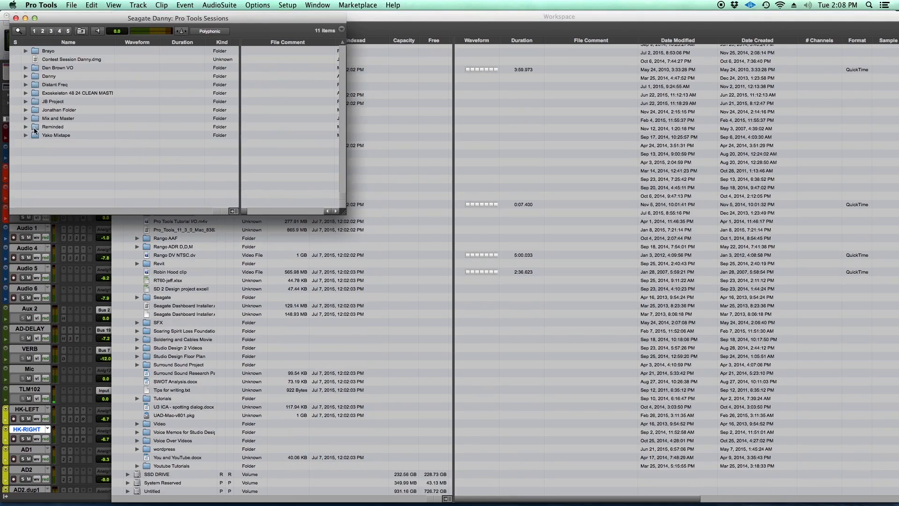
{"action": "double_click", "coordinate": [43, 76]}
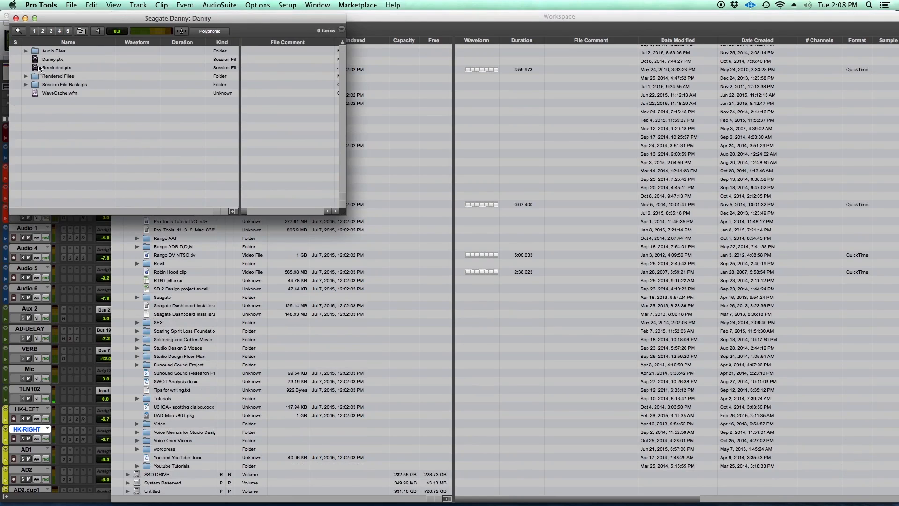
{"action": "left_click", "coordinate": [26, 50]}
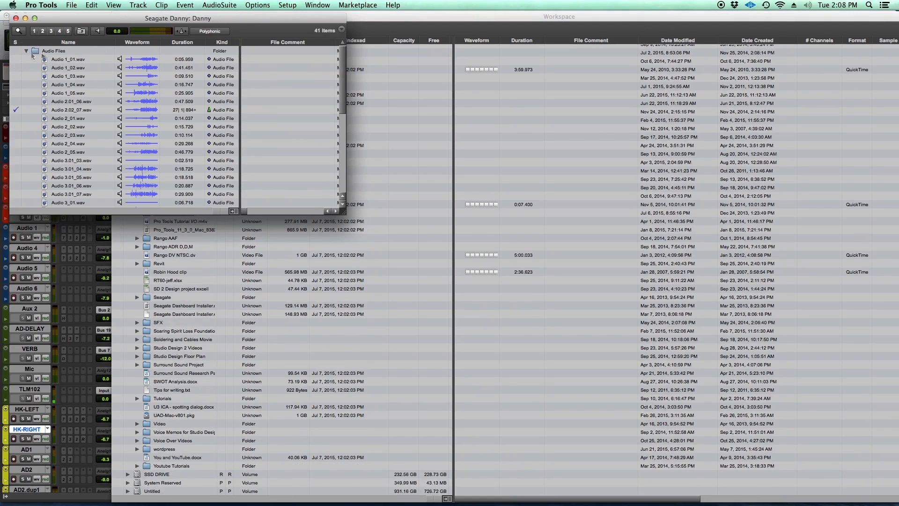
{"action": "left_click_drag", "start_coordinate": [183, 22], "coordinate": [572, 71]}
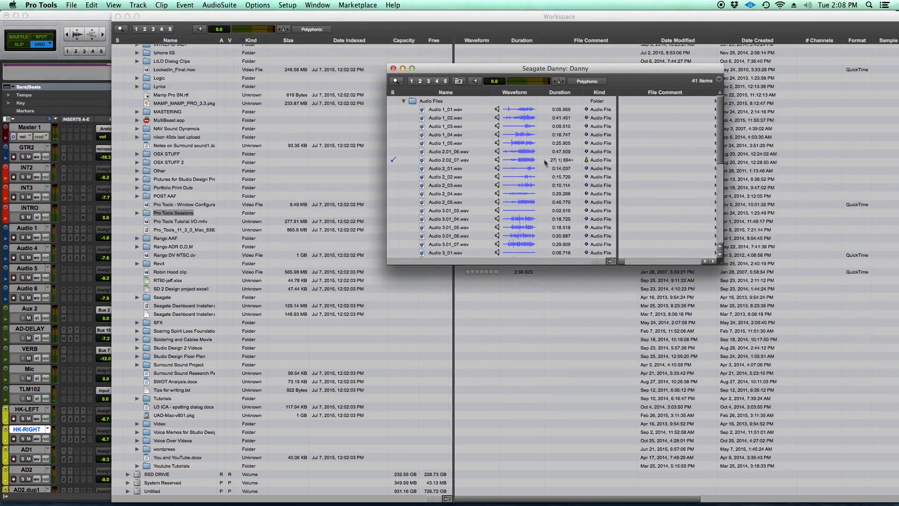
- Examine the names, waveforms, durations and kind markers of the files in the session's Audio Files folder
{"action": "scroll", "coordinate": [428, 188], "scroll_direction": "down", "scroll_amount": 10}
{"action": "scroll", "coordinate": [443, 197], "scroll_direction": "up", "scroll_amount": 10}
{"action": "scroll", "coordinate": [391, 171], "scroll_direction": "down", "scroll_amount": 10}
{"action": "scroll", "coordinate": [402, 209], "scroll_direction": "up", "scroll_amount": 10}
{"action": "scroll", "coordinate": [535, 172], "scroll_direction": "down", "scroll_amount": 8}
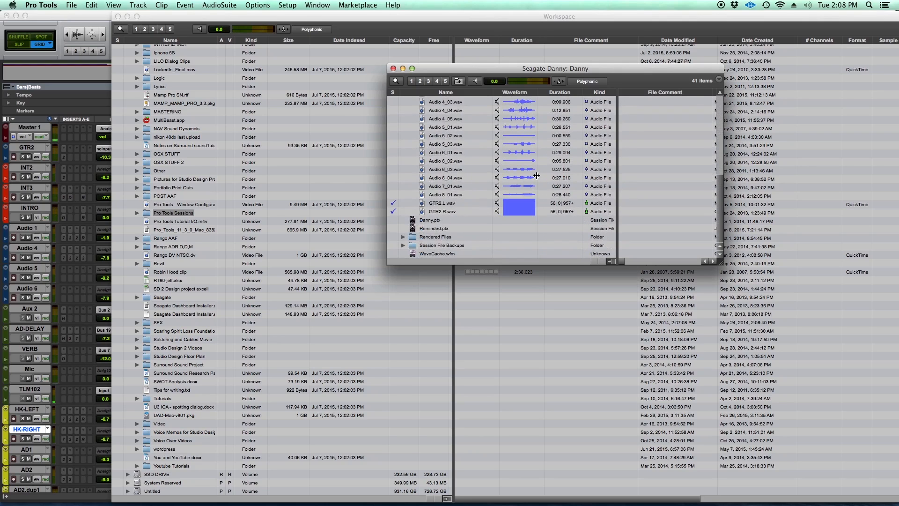
{"action": "scroll", "coordinate": [579, 208], "scroll_direction": "up", "scroll_amount": 10}
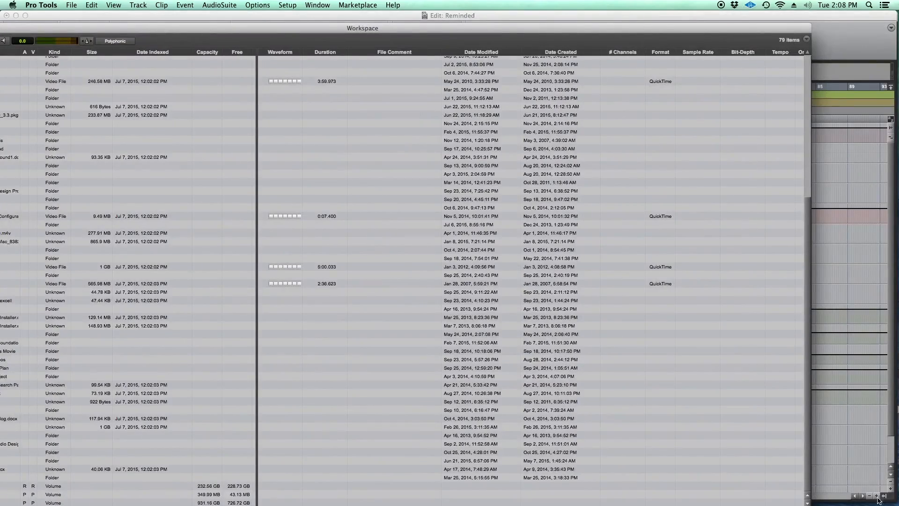
- Bring the Edit window forward with its Clips list shown and widen the list to reveal the clip names
{"action": "left_click", "coordinate": [879, 500]}
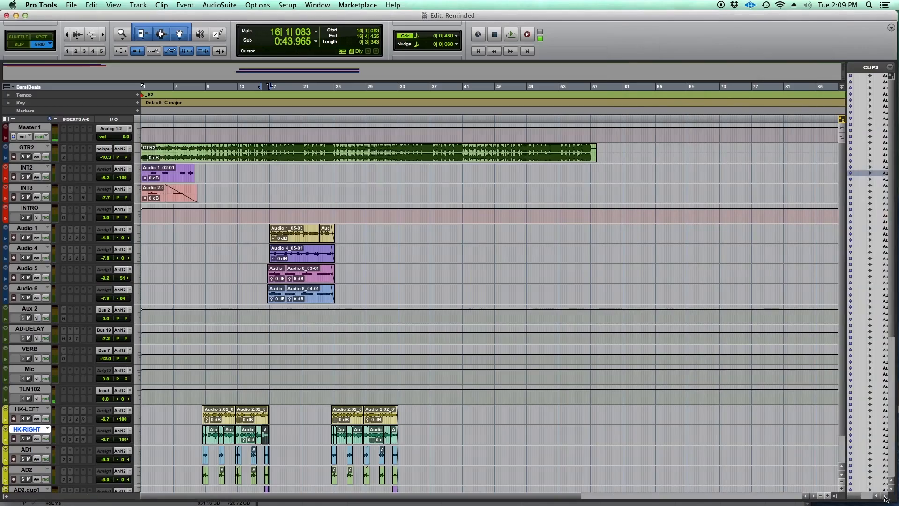
{"action": "left_click_drag", "start_coordinate": [848, 163], "coordinate": [750, 178]}
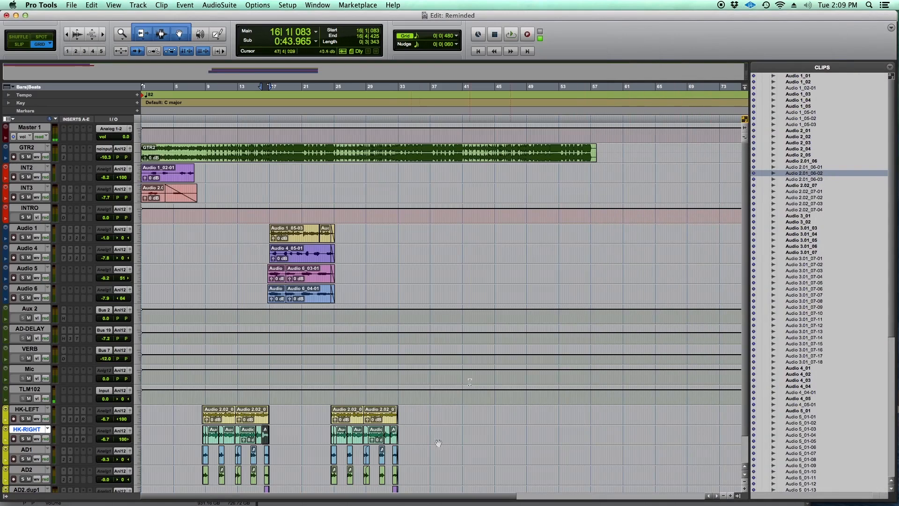
- Return to the Workspace browser, reposition it to uncover its folder arrows, and expand the Pro Tools Sessions folder
{"action": "left_click", "coordinate": [317, 5]}
{"action": "left_click", "coordinate": [361, 138]}
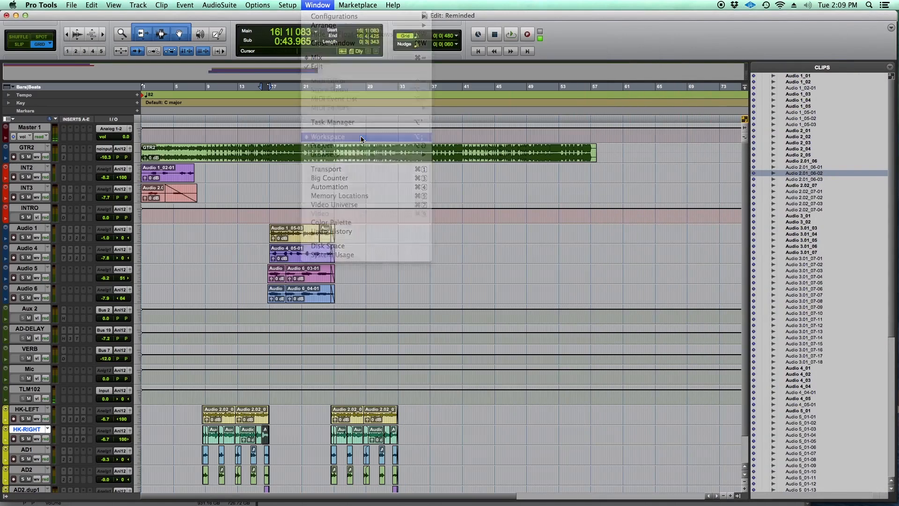
{"action": "left_click_drag", "start_coordinate": [126, 28], "coordinate": [187, 18]}
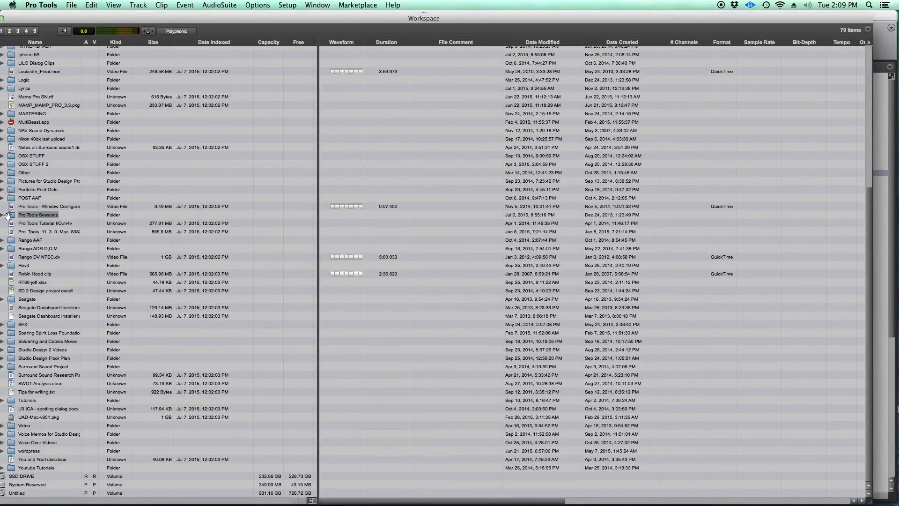
{"action": "left_click_drag", "start_coordinate": [140, 20], "coordinate": [208, 19]}
{"action": "left_click", "coordinate": [69, 216]}
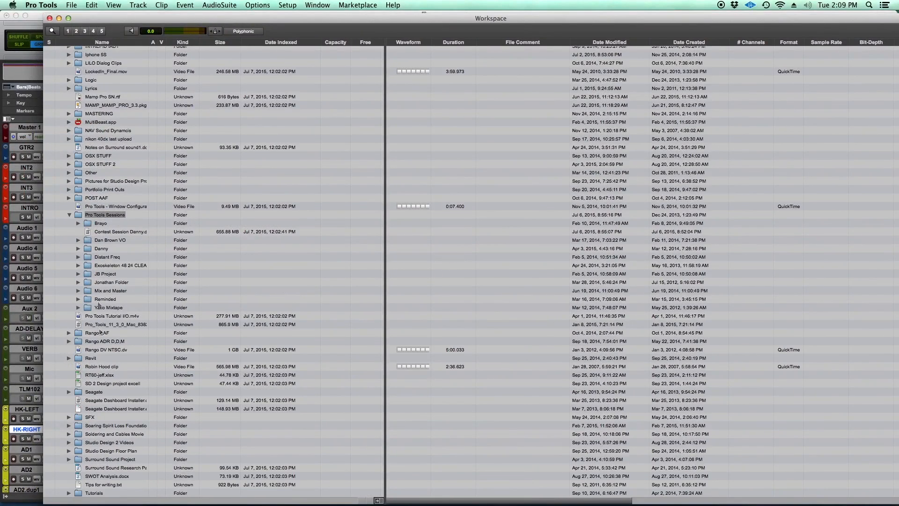
- Open the Reminded session's Audio Files folder in its own browser window and look through its WAV files
{"action": "left_click", "coordinate": [84, 298]}
{"action": "double_click", "coordinate": [84, 299]}
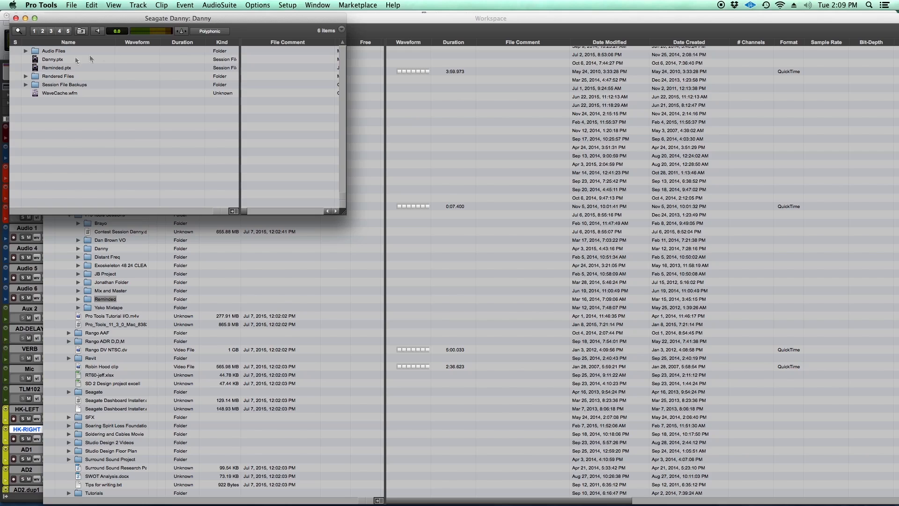
{"action": "double_click", "coordinate": [35, 50]}
{"action": "left_click_drag", "start_coordinate": [99, 18], "coordinate": [417, 98]}
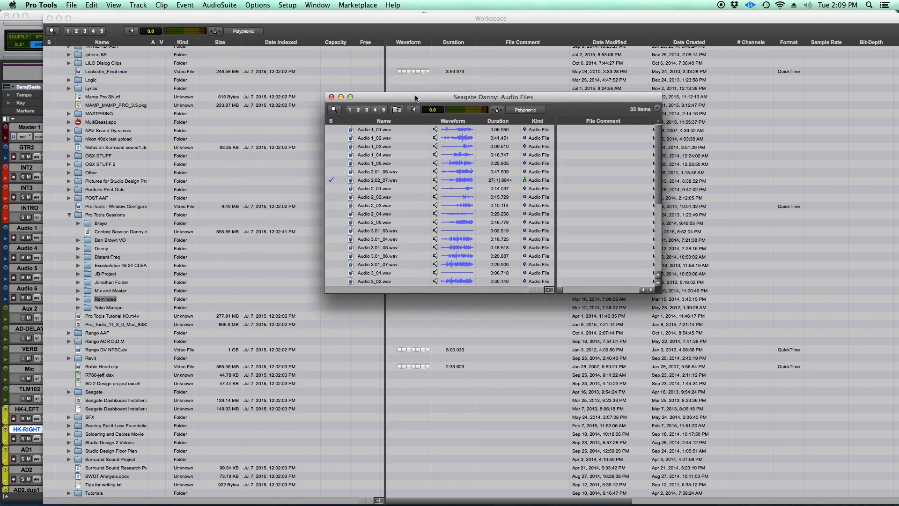
{"action": "scroll", "coordinate": [422, 214], "scroll_direction": "down", "scroll_amount": 5}
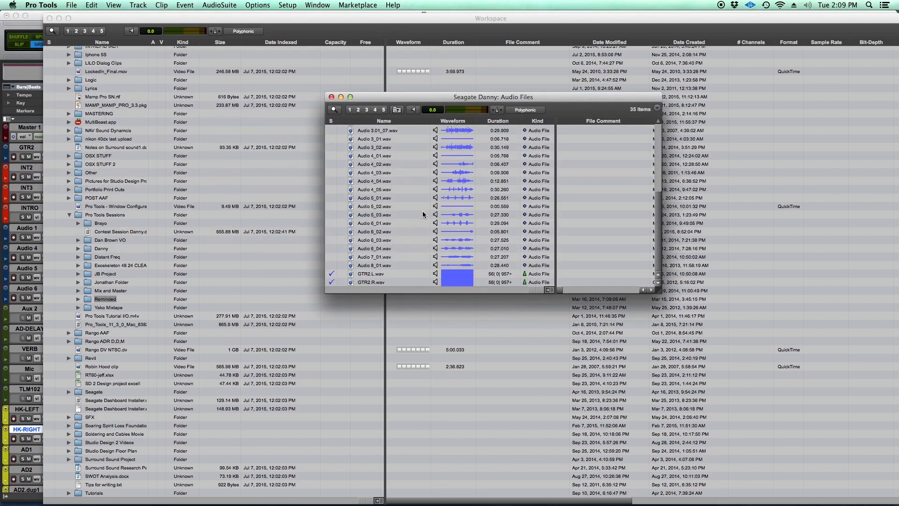
{"action": "scroll", "coordinate": [423, 214], "scroll_direction": "up", "scroll_amount": 5}
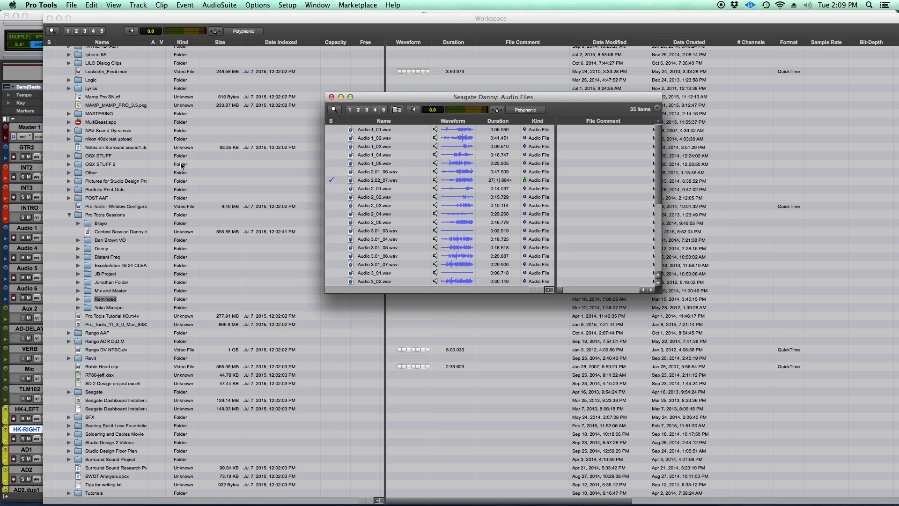
- Enlarge the Audio Files browser to full size and turn on conforming audio files to the session tempo
{"action": "left_click_drag", "start_coordinate": [533, 99], "coordinate": [453, 109]}
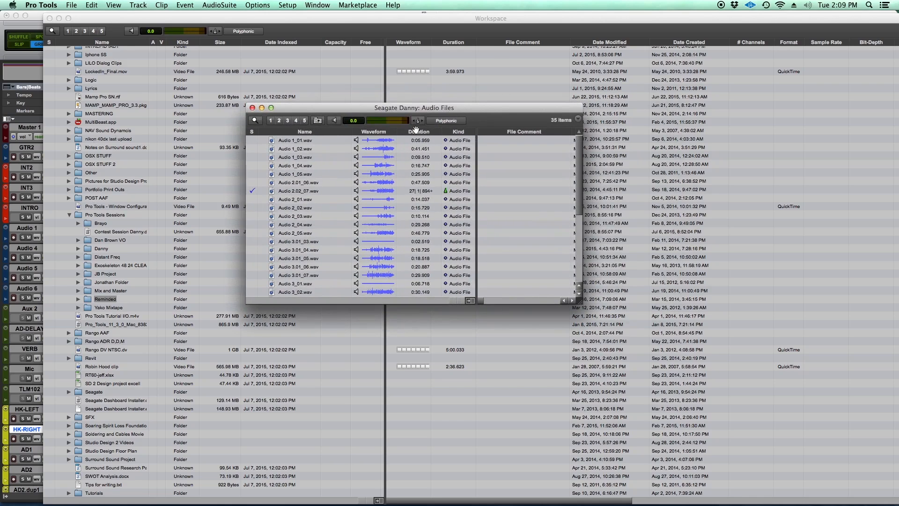
{"action": "left_click", "coordinate": [270, 108]}
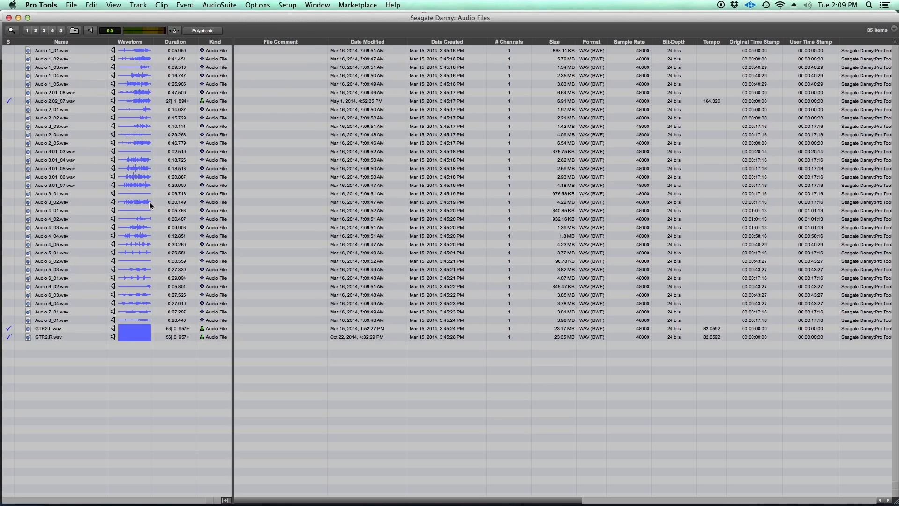
{"action": "left_click", "coordinate": [175, 31]}
- Move the Audio Files browser aside to uncover the Workspace folders and close it
{"action": "left_click_drag", "start_coordinate": [292, 23], "coordinate": [364, 23]}
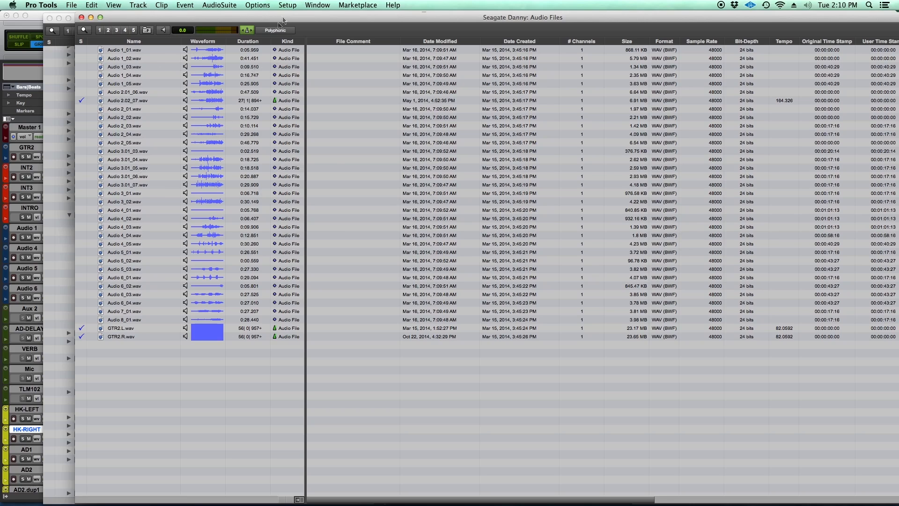
{"action": "left_click_drag", "start_coordinate": [281, 20], "coordinate": [375, 27]}
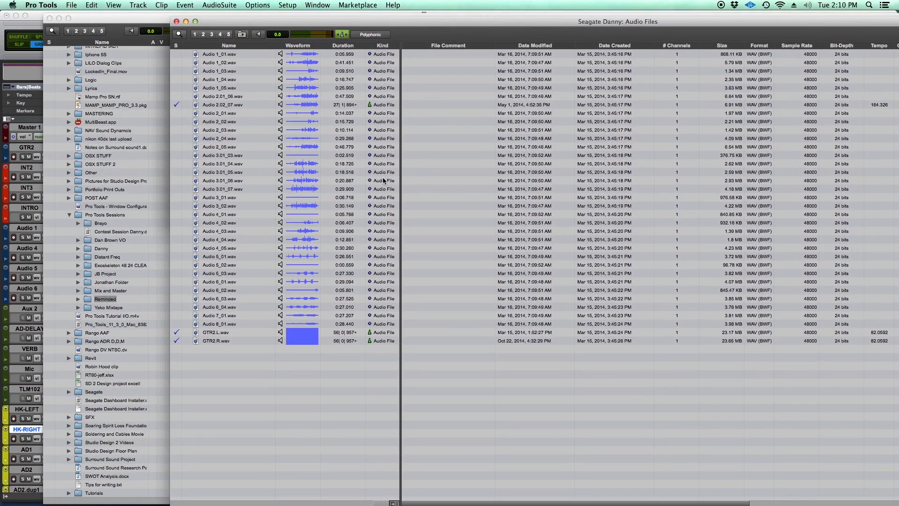
{"action": "left_click", "coordinate": [177, 22]}
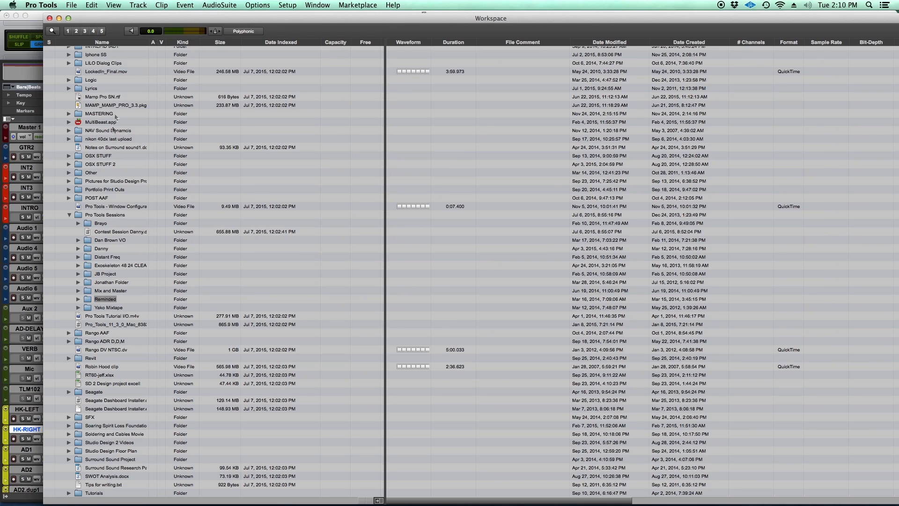
- Close the Workspace browser and look through the clips in the Clips list
{"action": "left_click", "coordinate": [50, 18]}
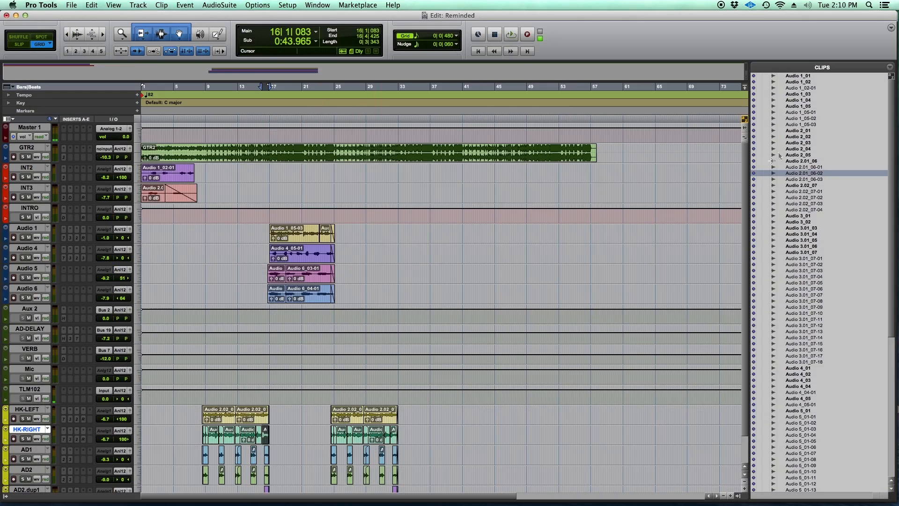
{"action": "scroll", "coordinate": [782, 423], "scroll_direction": "down", "scroll_amount": 10}
{"action": "scroll", "coordinate": [242, 358], "scroll_direction": "down", "scroll_amount": 2}
{"action": "scroll", "coordinate": [244, 359], "scroll_direction": "up", "scroll_amount": 2}
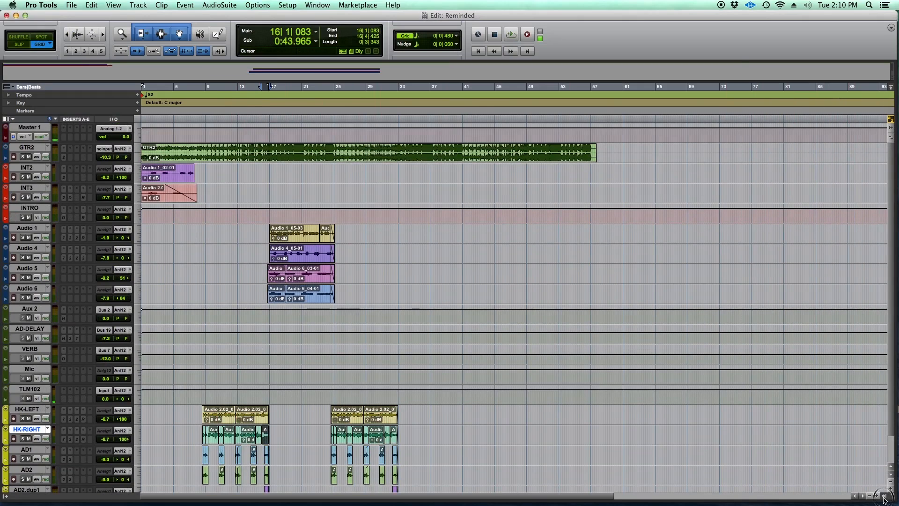
- Narrow the Clips list and hide it so the tracks fill the Edit window
{"action": "left_click_drag", "start_coordinate": [737, 349], "coordinate": [892, 332]}
{"action": "left_click", "coordinate": [885, 495]}
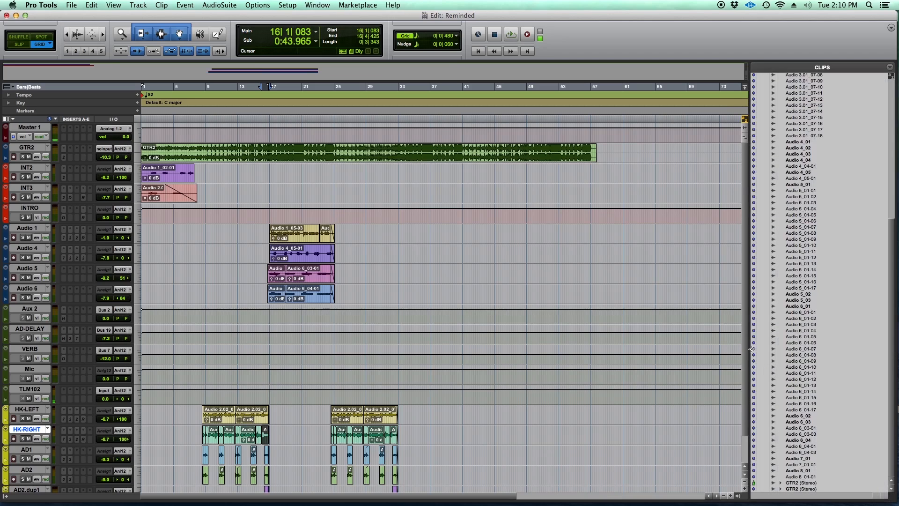
{"action": "left_click_drag", "start_coordinate": [750, 349], "coordinate": [857, 357]}
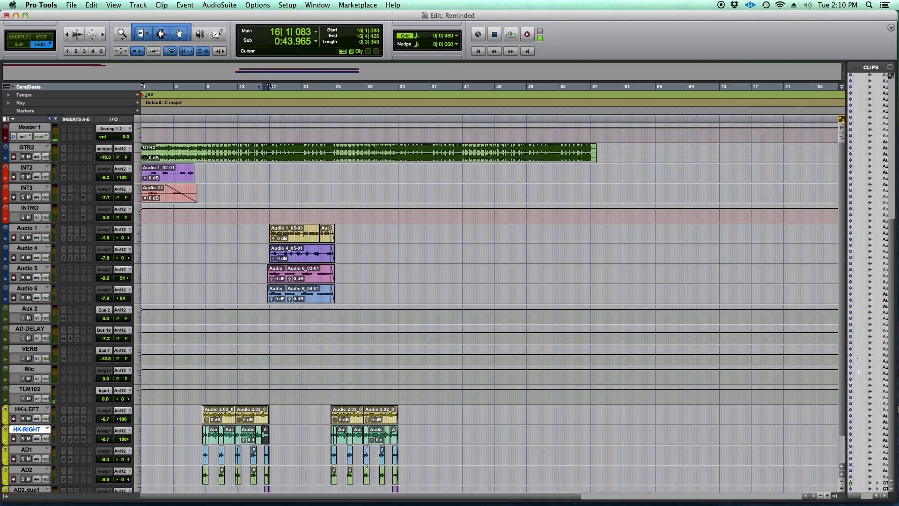
{"action": "left_click", "coordinate": [838, 497]}
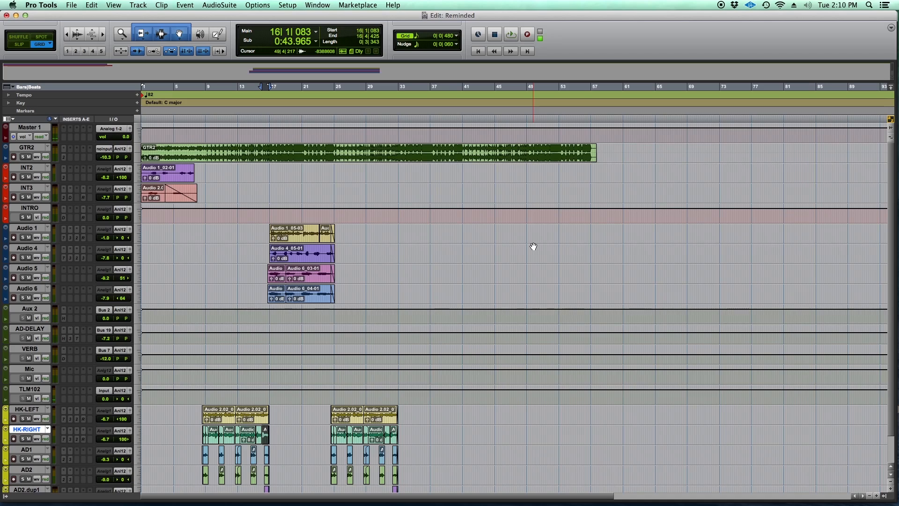
- Reopen the Workspace browser, expand the Seagate drive, and look through its folders and the other listed volumes
{"action": "left_click", "coordinate": [319, 5]}
{"action": "left_click", "coordinate": [373, 130]}
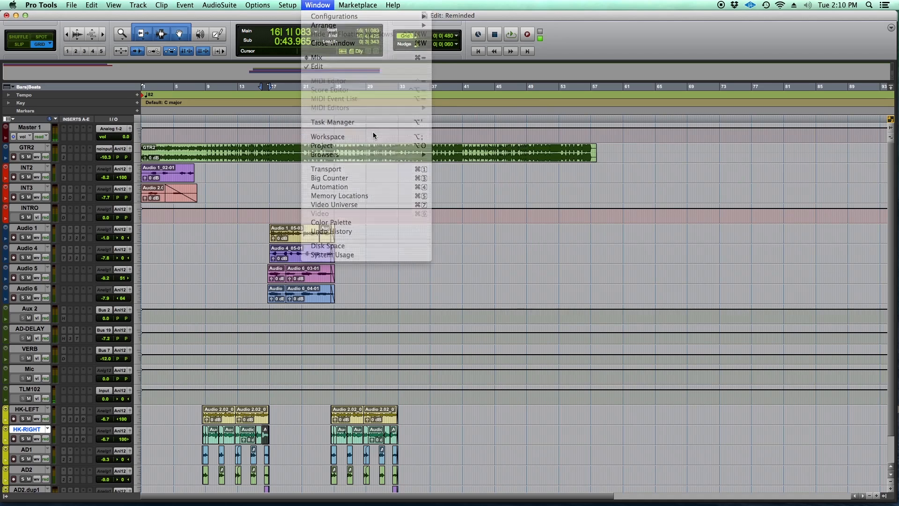
{"action": "left_click", "coordinate": [317, 5]}
{"action": "left_click", "coordinate": [341, 137]}
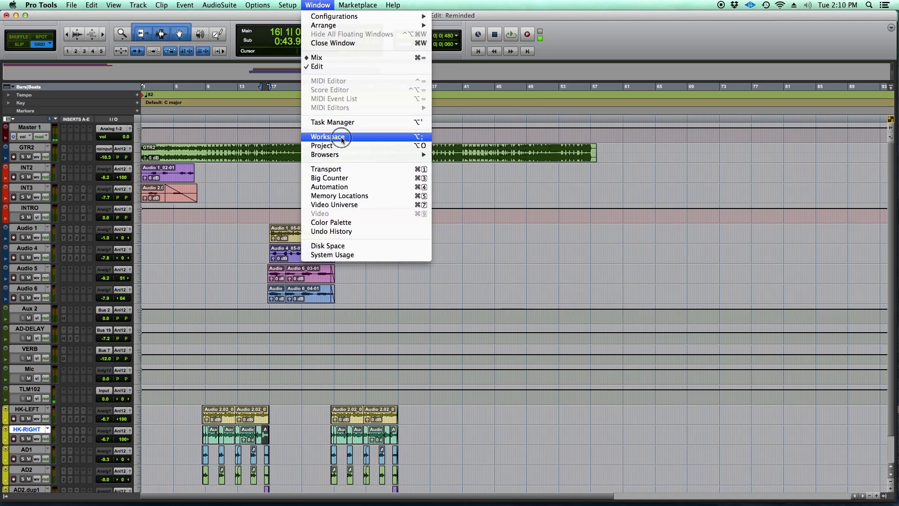
{"action": "left_click", "coordinate": [60, 67]}
{"action": "scroll", "coordinate": [102, 102], "scroll_direction": "down", "scroll_amount": 10}
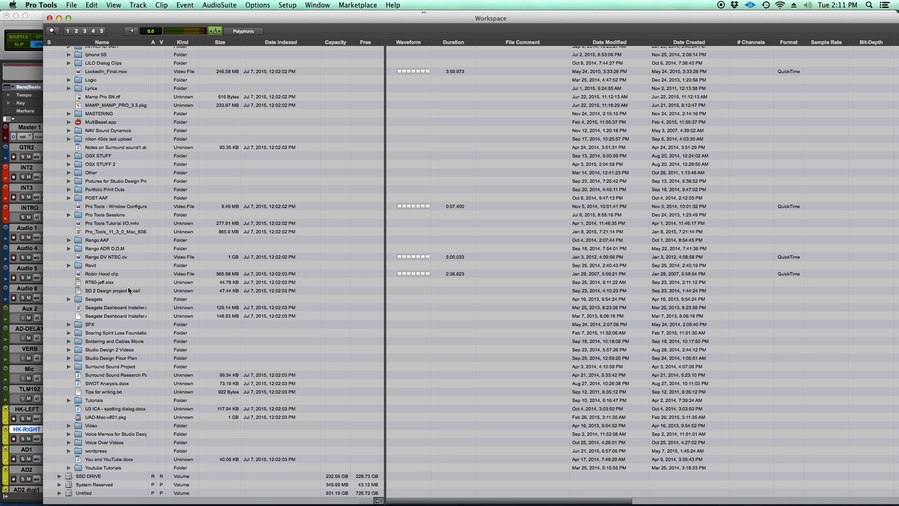
{"action": "scroll", "coordinate": [129, 290], "scroll_direction": "up", "scroll_amount": 10}
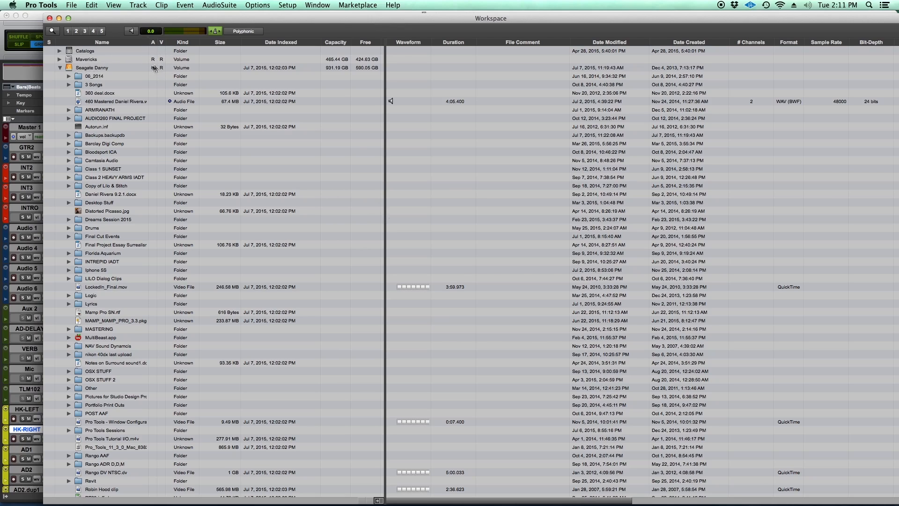
- Reposition the Workspace browser to uncover its window controls and close it
{"action": "left_click_drag", "start_coordinate": [253, 20], "coordinate": [316, 11]}
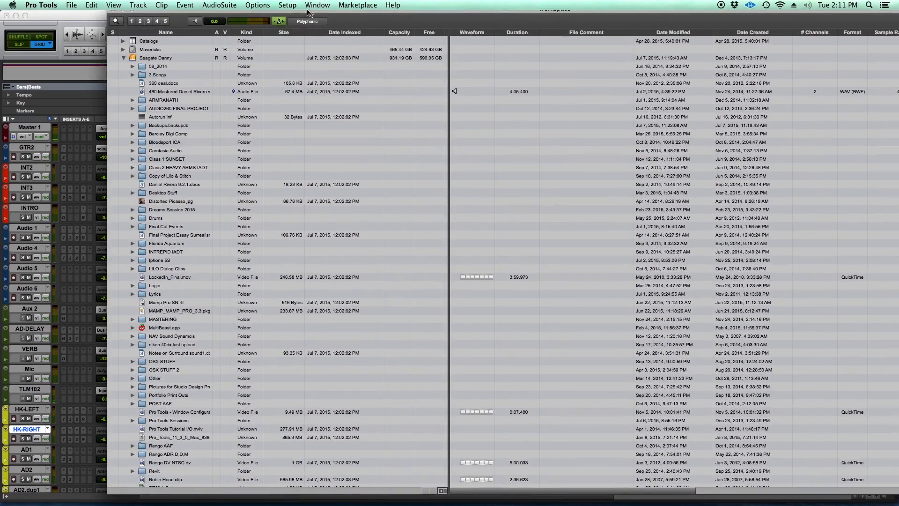
{"action": "left_click_drag", "start_coordinate": [396, 15], "coordinate": [334, 21]}
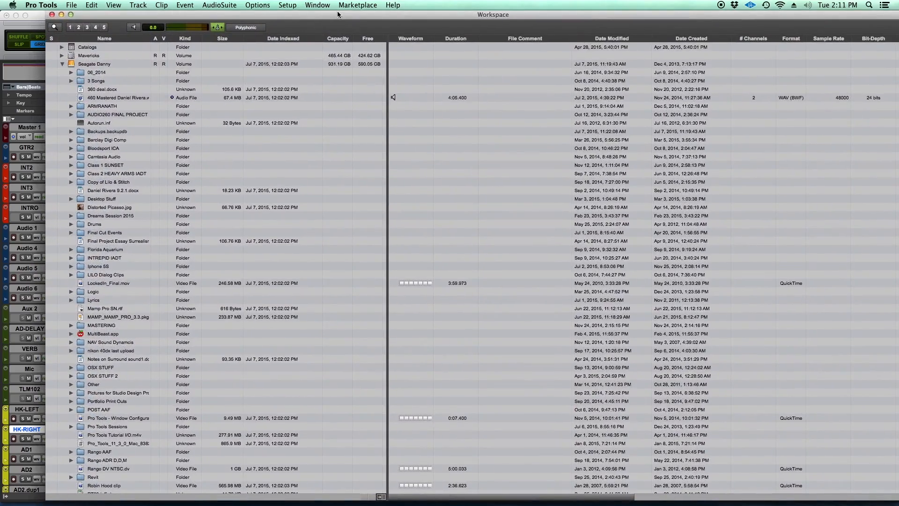
{"action": "left_click", "coordinate": [51, 14]}
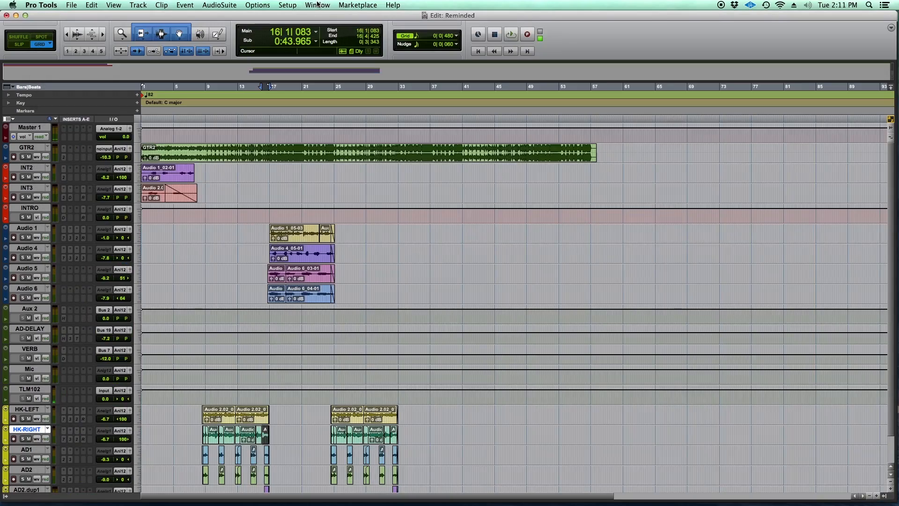
- Open the Reminded session's Project browser, move it over the tracks, and expand its Audio Files folder to look through the WAV files
{"action": "left_click", "coordinate": [284, 6]}
{"action": "mouse_move", "coordinate": [364, 155]}
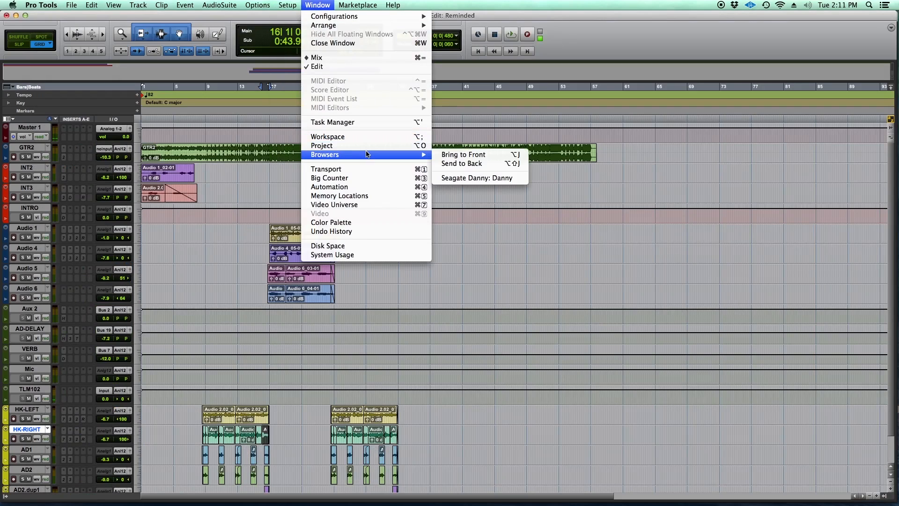
{"action": "left_click", "coordinate": [360, 146]}
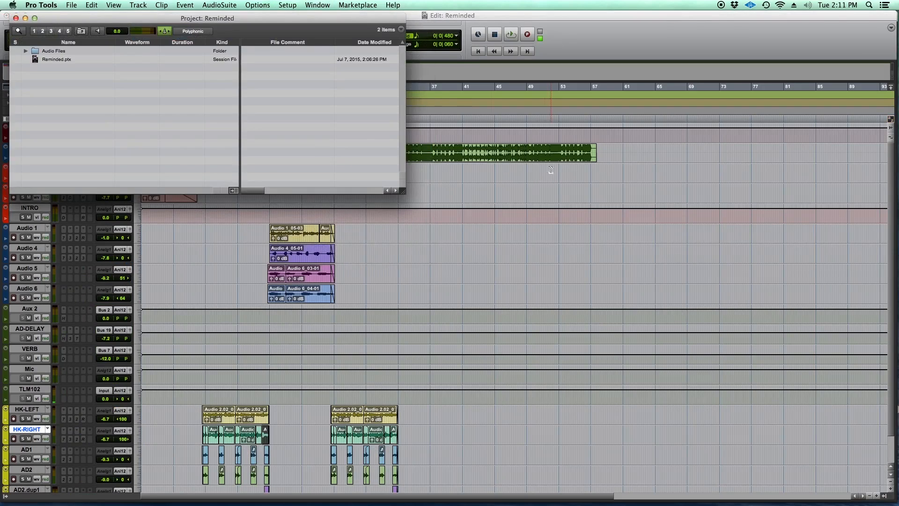
{"action": "left_click", "coordinate": [219, 23]}
{"action": "left_click_drag", "start_coordinate": [219, 22], "coordinate": [422, 106]}
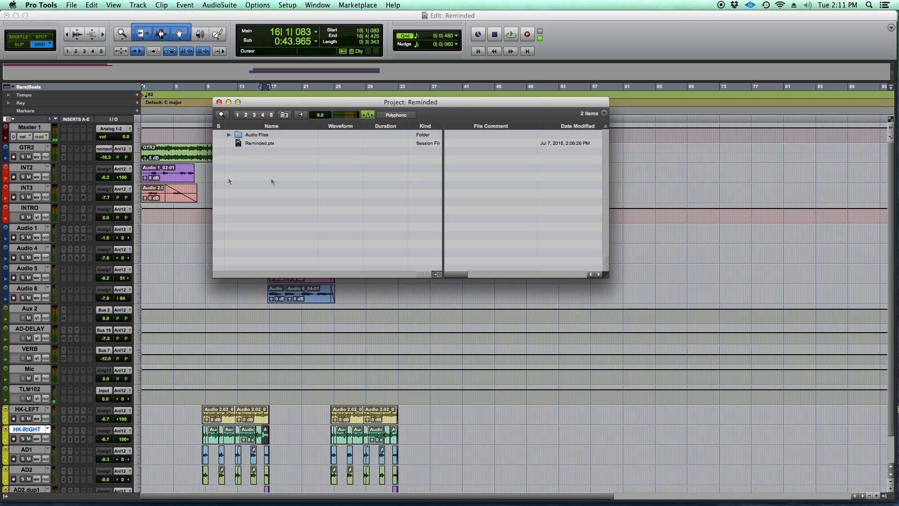
{"action": "left_click", "coordinate": [229, 135]}
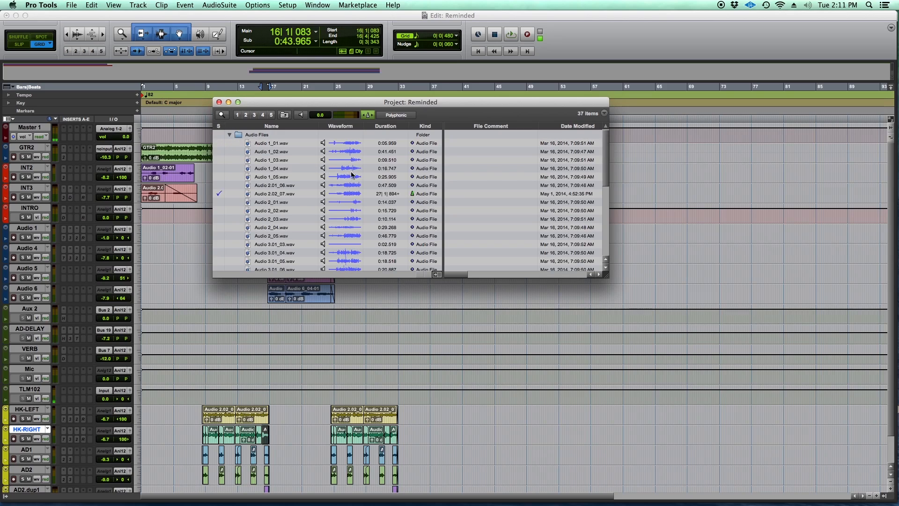
{"action": "scroll", "coordinate": [304, 186], "scroll_direction": "down", "scroll_amount": 10}
{"action": "scroll", "coordinate": [305, 190], "scroll_direction": "up", "scroll_amount": 10}
- Check the Project browser's entry among the window commands and enlarge the browser to full size
{"action": "left_click", "coordinate": [317, 6]}
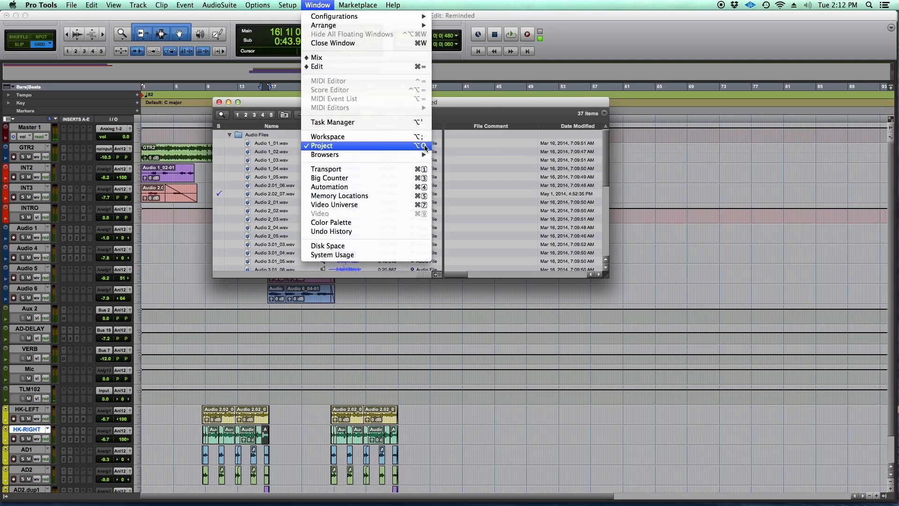
{"action": "left_click", "coordinate": [500, 101]}
{"action": "left_click_drag", "start_coordinate": [500, 101], "coordinate": [495, 122]}
{"action": "left_click", "coordinate": [281, 120]}
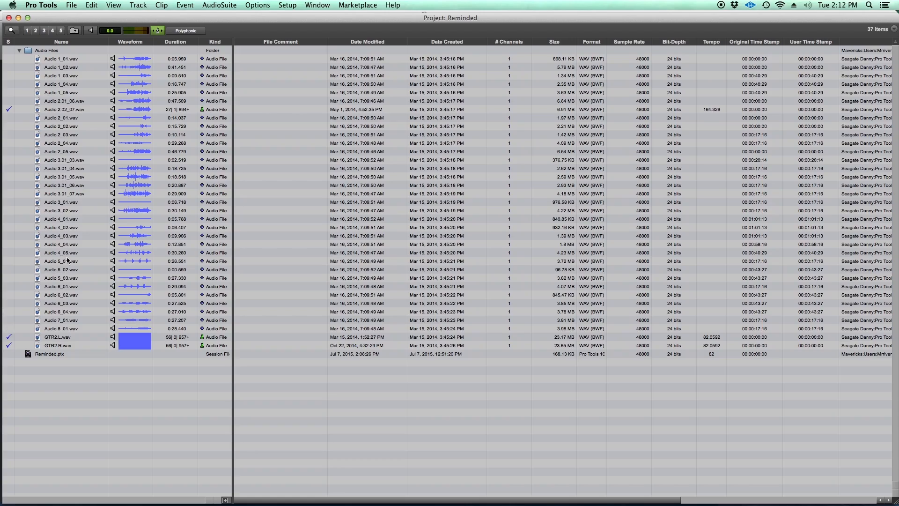
- Shift the Project browser to inspect its file details and close it
{"action": "left_click_drag", "start_coordinate": [249, 19], "coordinate": [292, 19]}
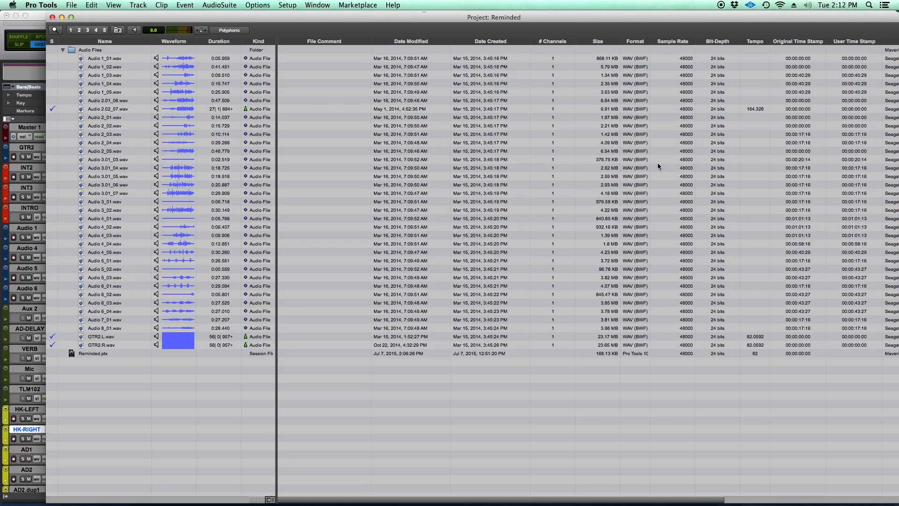
{"action": "left_click_drag", "start_coordinate": [706, 17], "coordinate": [670, 12]}
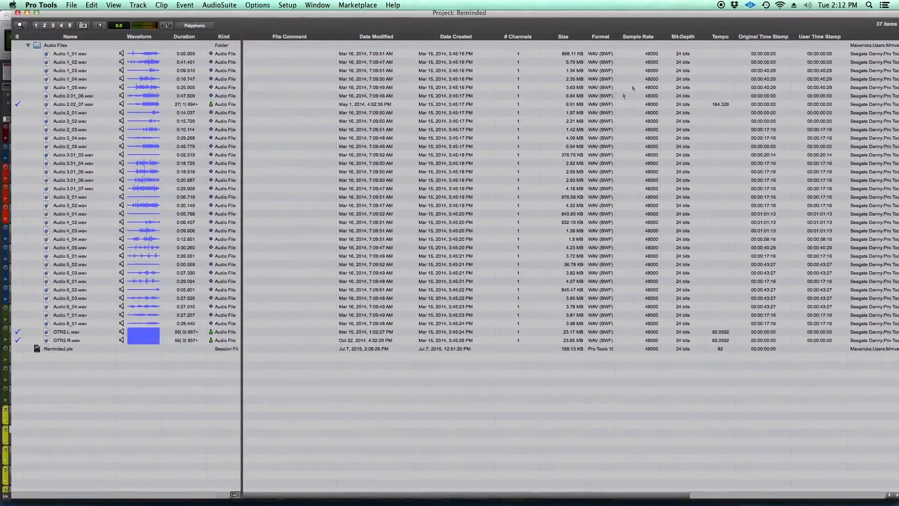
{"action": "left_click", "coordinate": [17, 13]}
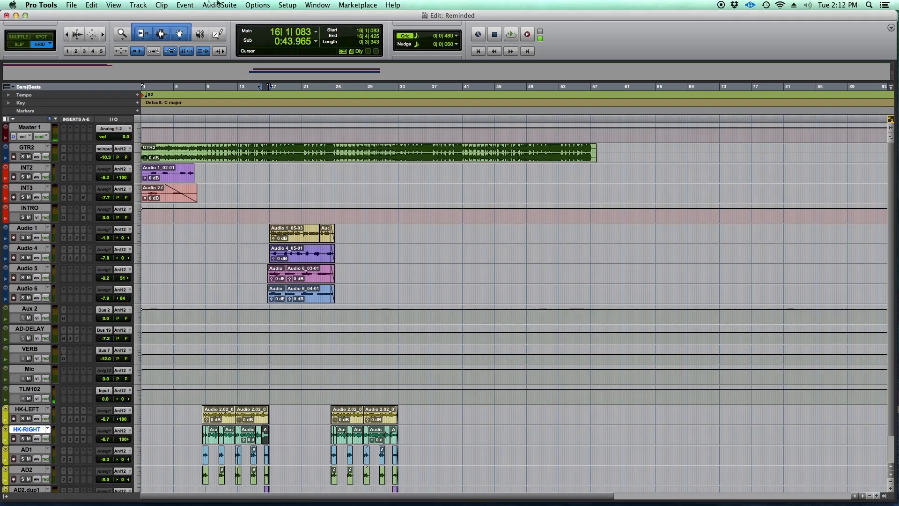
- Open the Session Setup window, move it over the tracks, examine the sample rate and bit depth options, and close it
{"action": "left_click", "coordinate": [284, 5]}
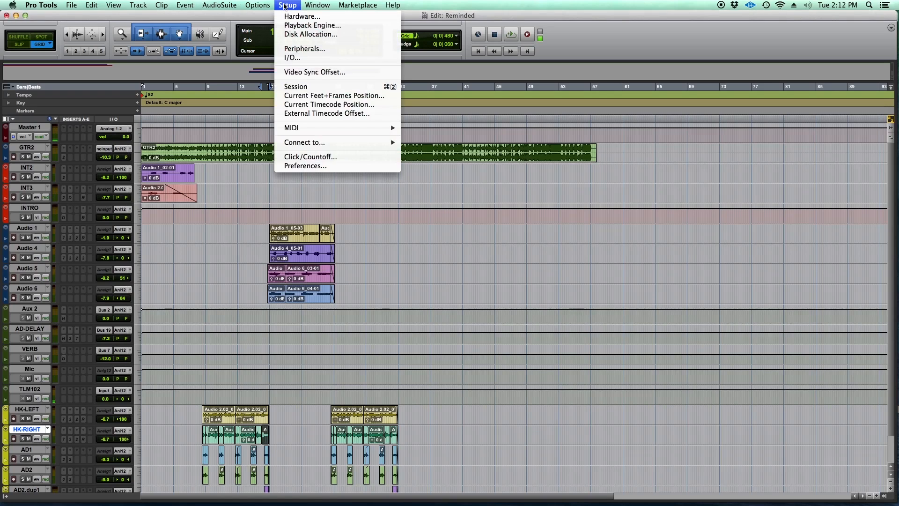
{"action": "mouse_move", "coordinate": [253, 5]}
{"action": "mouse_move", "coordinate": [317, 5]}
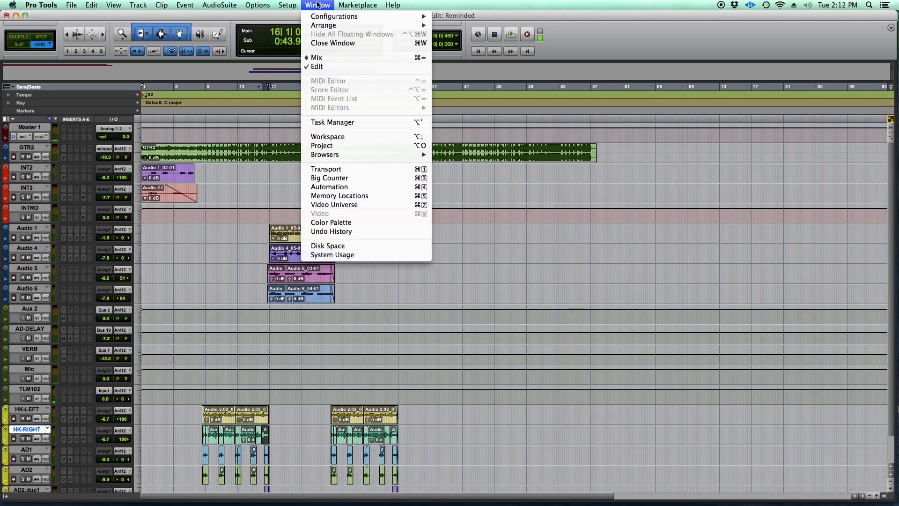
{"action": "mouse_move", "coordinate": [202, 4]}
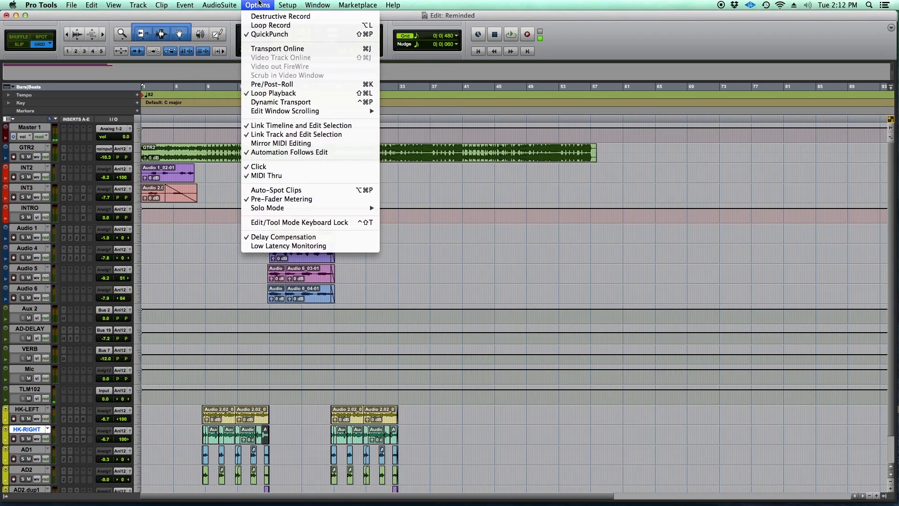
{"action": "mouse_move", "coordinate": [286, 3]}
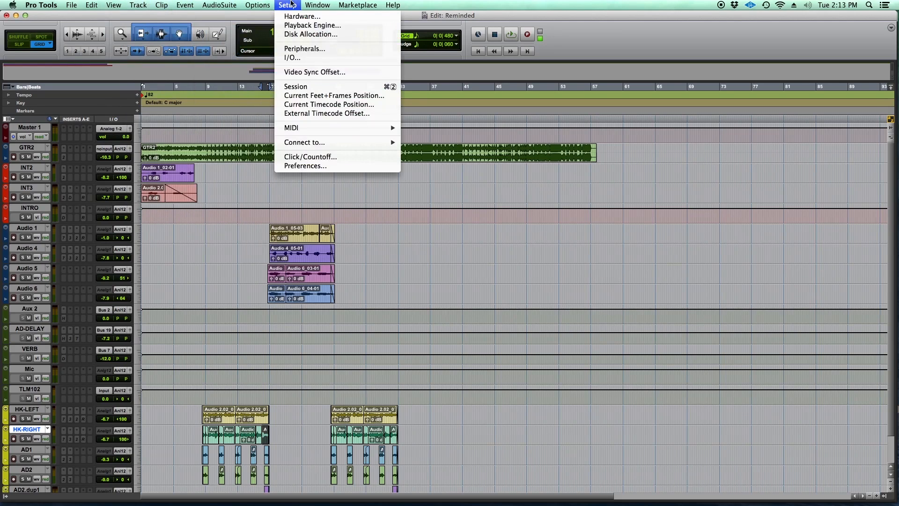
{"action": "left_click", "coordinate": [310, 88]}
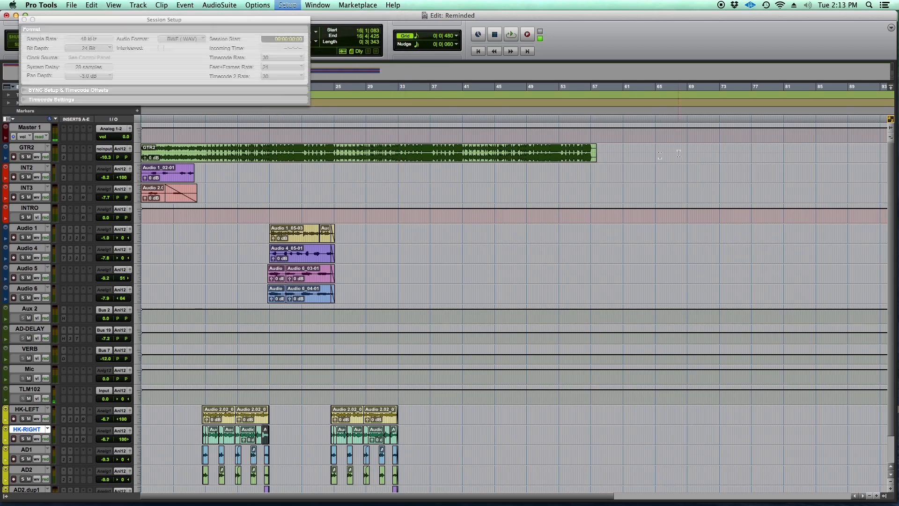
{"action": "left_click_drag", "start_coordinate": [215, 20], "coordinate": [491, 150]}
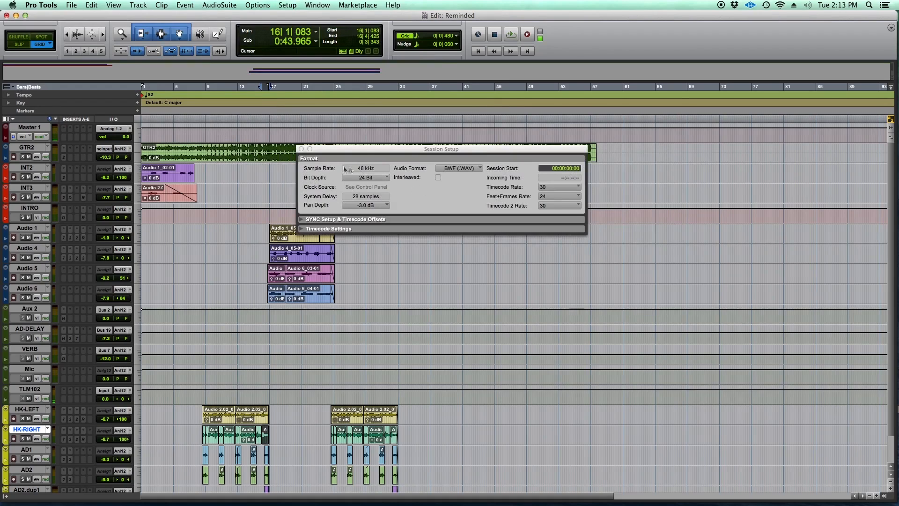
{"action": "left_click", "coordinate": [382, 179]}
{"action": "left_click", "coordinate": [482, 192]}
{"action": "left_click", "coordinate": [301, 149]}
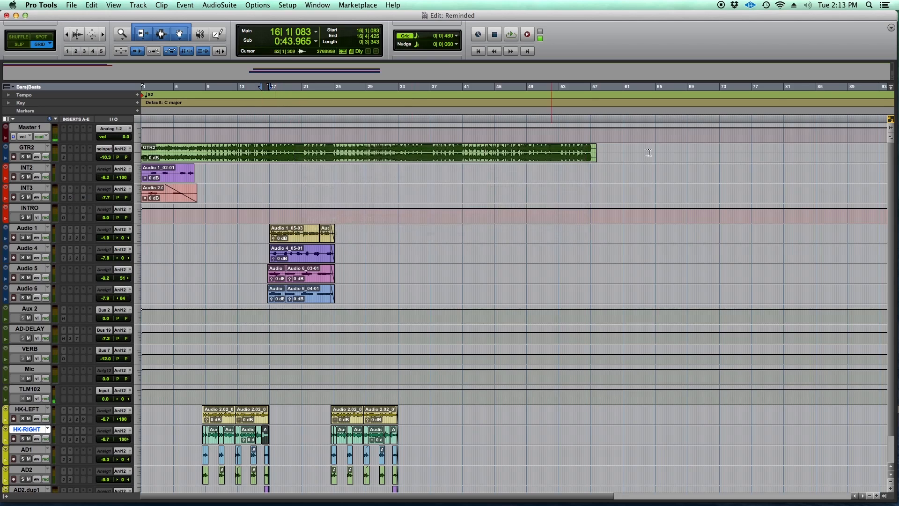
- Show the Clips list again, widen it, and select the Audio 1_01 clip at its start
{"action": "left_click", "coordinate": [884, 497]}
{"action": "left_click_drag", "start_coordinate": [846, 286], "coordinate": [655, 287]}
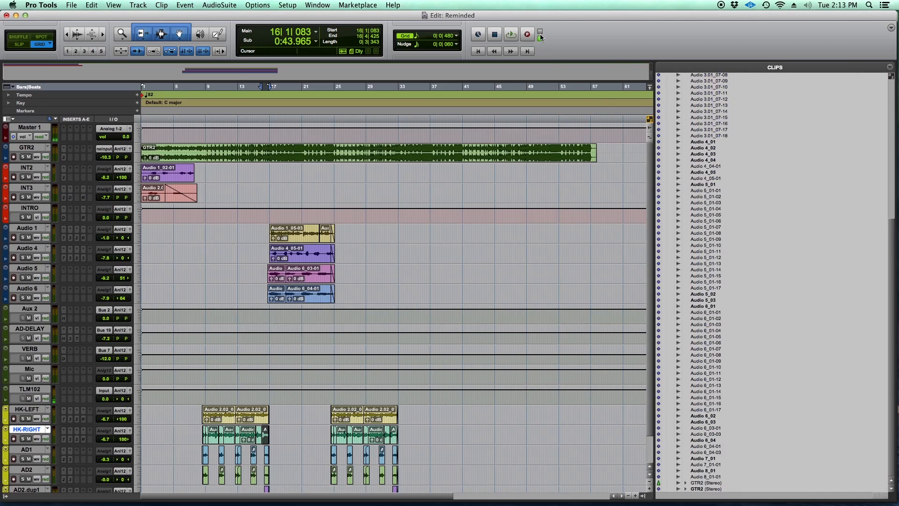
{"action": "scroll", "coordinate": [791, 176], "scroll_direction": "up", "scroll_amount": 12}
{"action": "left_click", "coordinate": [796, 173]}
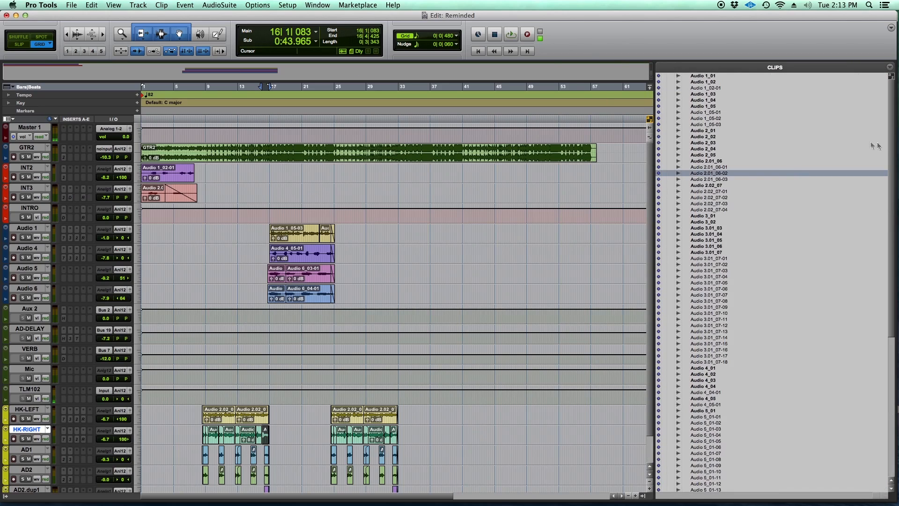
{"action": "left_click", "coordinate": [710, 76]}
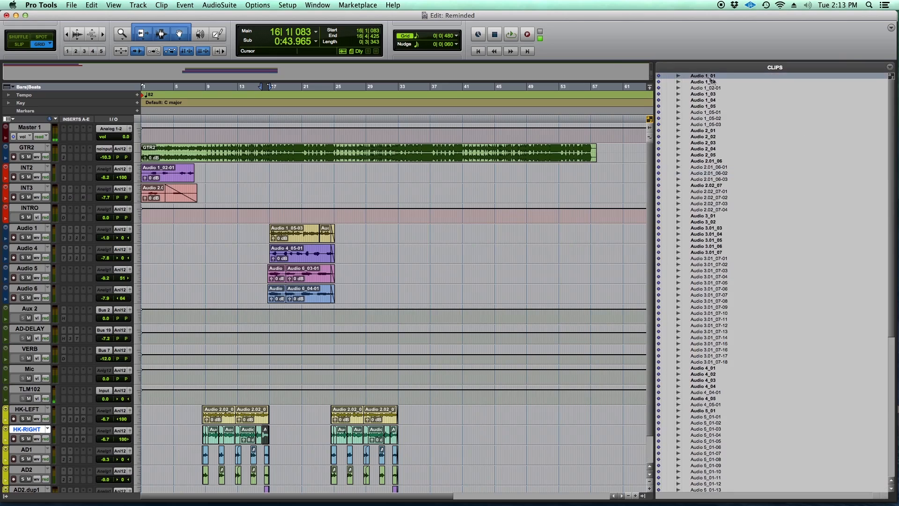
- Open the Find Clips dialog for searching the Clips list by name and dismiss it without searching
{"action": "left_click", "coordinate": [890, 67]}
{"action": "left_click", "coordinate": [848, 61]}
{"action": "left_click", "coordinate": [891, 69]}
{"action": "left_click", "coordinate": [848, 61]}
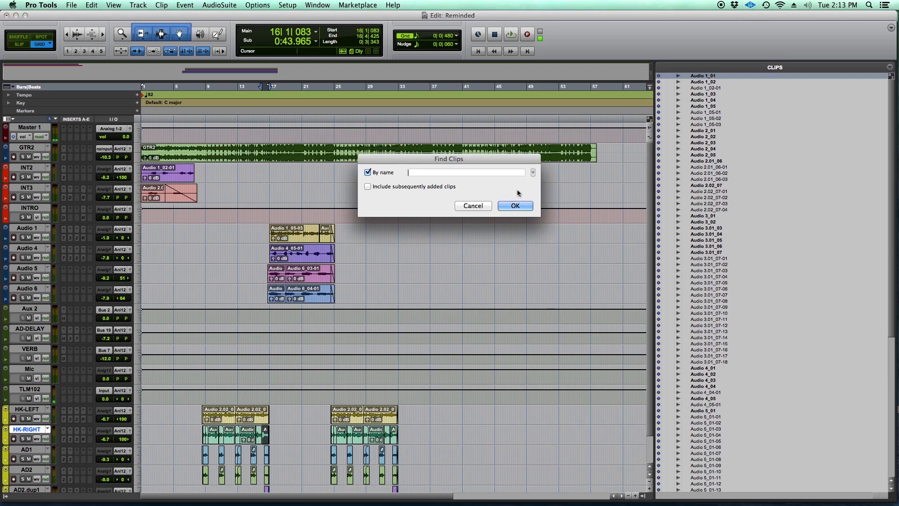
{"action": "left_click", "coordinate": [472, 206]}
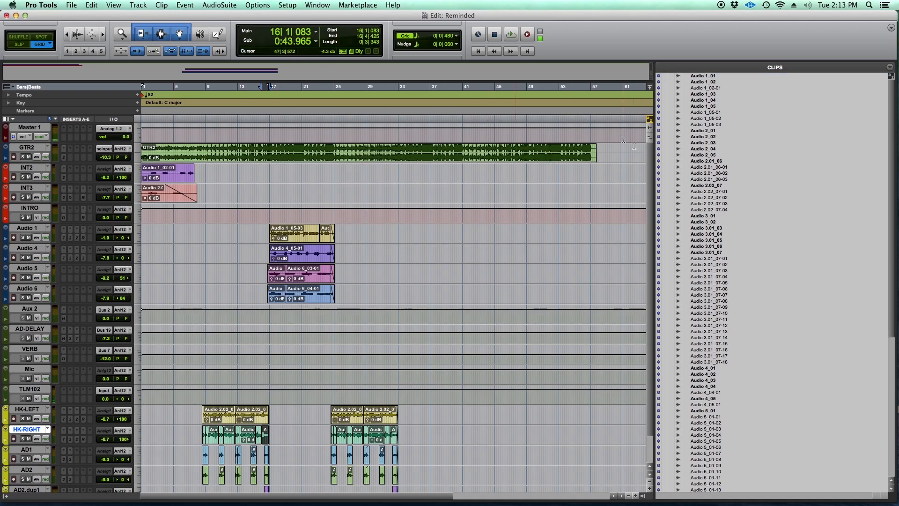
- Place the Audio 2.01_06-01 clip on the INT3 track at 15|2|480 and delete it from the timeline
{"action": "left_click_drag", "start_coordinate": [720, 167], "coordinate": [257, 190]}
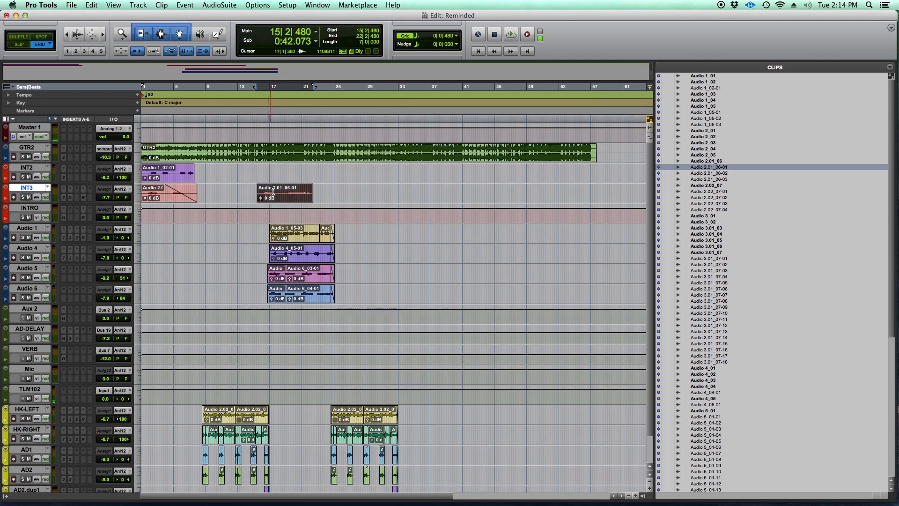
{"action": "key", "text": "BackSpace"}
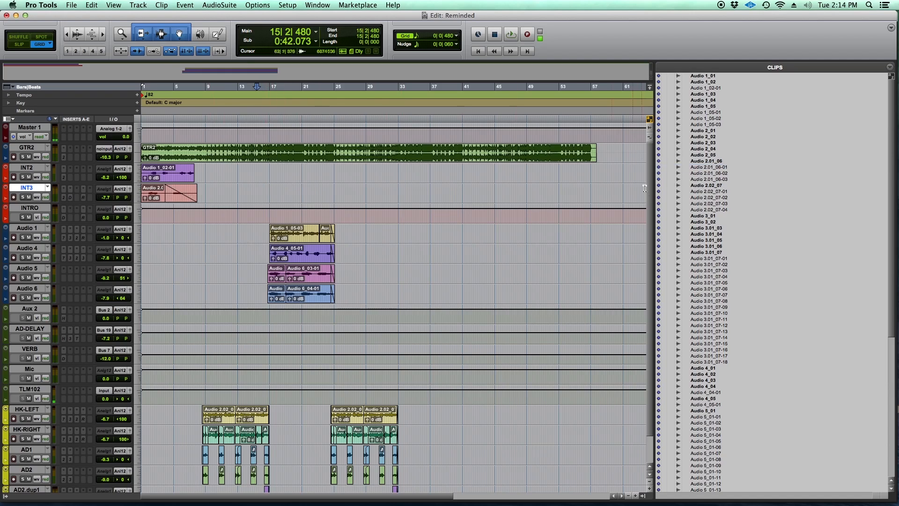
- Narrow the Clips list and look through all of its clips, from Audio 1_01 to the GTR2 stereo clips
{"action": "left_click_drag", "start_coordinate": [655, 309], "coordinate": [706, 306]}
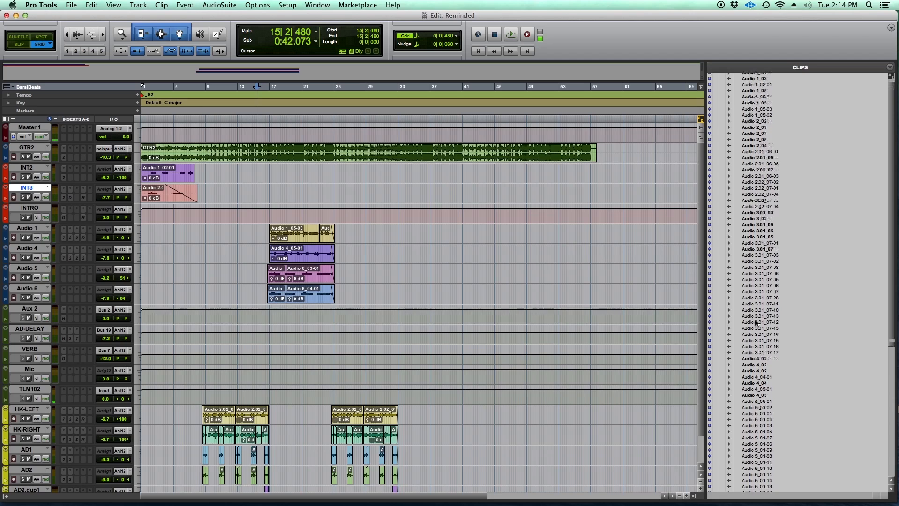
{"action": "scroll", "coordinate": [761, 321], "scroll_direction": "down", "scroll_amount": 10}
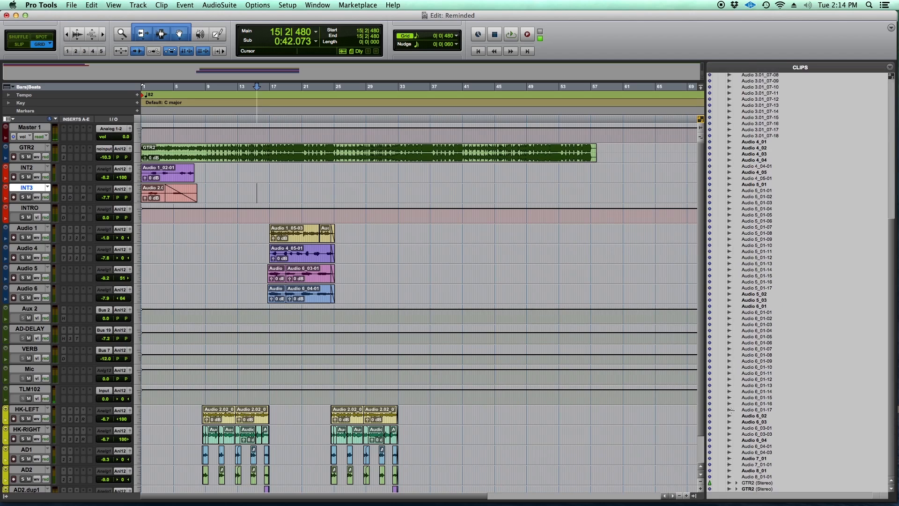
{"action": "scroll", "coordinate": [747, 203], "scroll_direction": "up", "scroll_amount": 12}
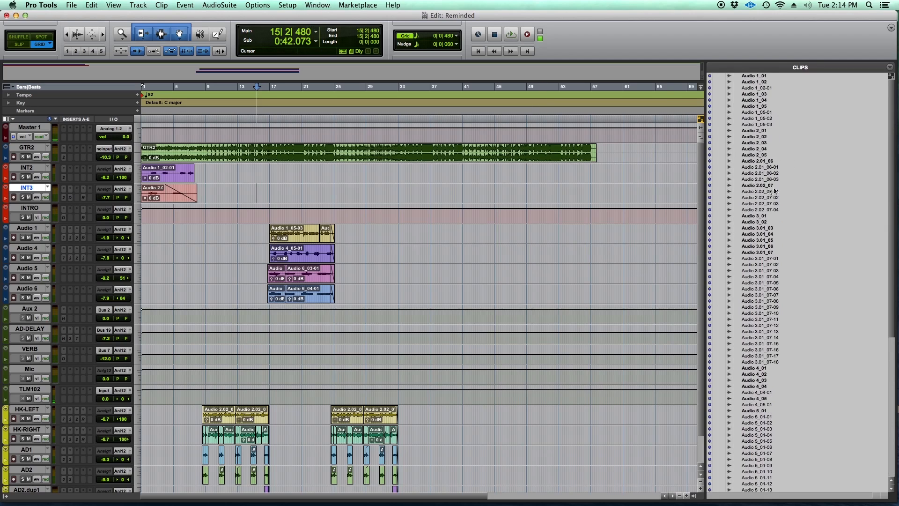
{"action": "scroll", "coordinate": [772, 160], "scroll_direction": "down", "scroll_amount": 1}
{"action": "scroll", "coordinate": [772, 159], "scroll_direction": "down", "scroll_amount": 12}
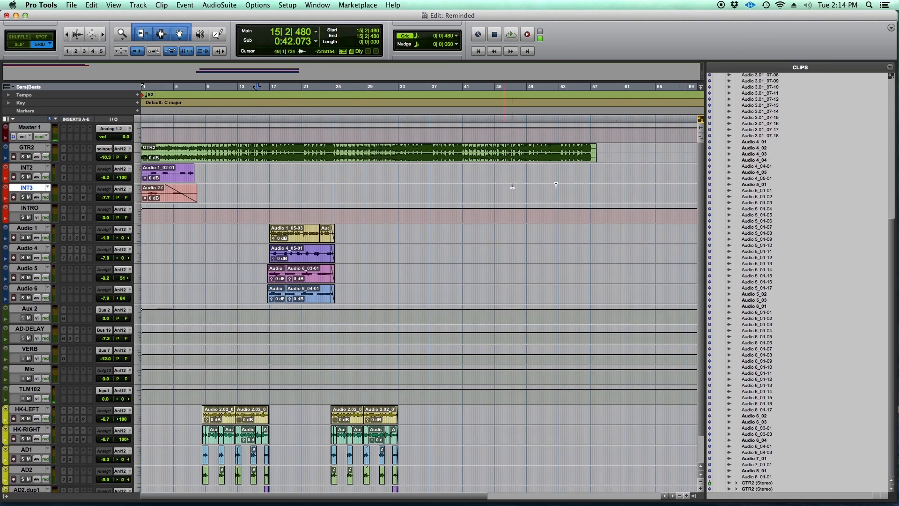
{"action": "scroll", "coordinate": [797, 195], "scroll_direction": "up", "scroll_amount": 12}
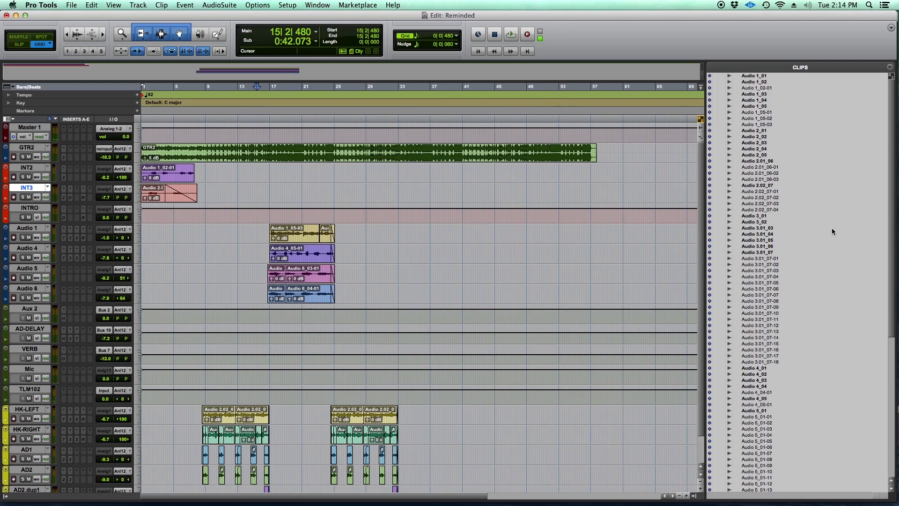
{"action": "scroll", "coordinate": [735, 347], "scroll_direction": "down", "scroll_amount": 15}
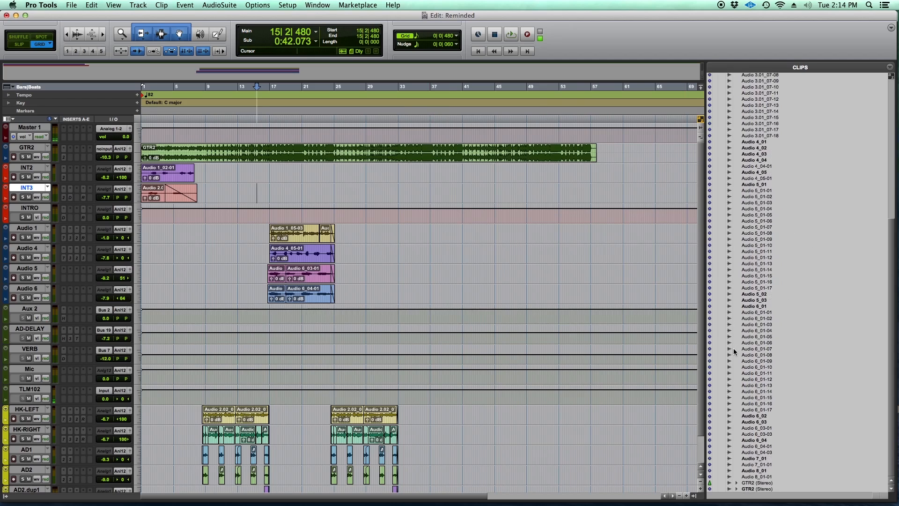
{"action": "scroll", "coordinate": [766, 308], "scroll_direction": "up", "scroll_amount": 10}
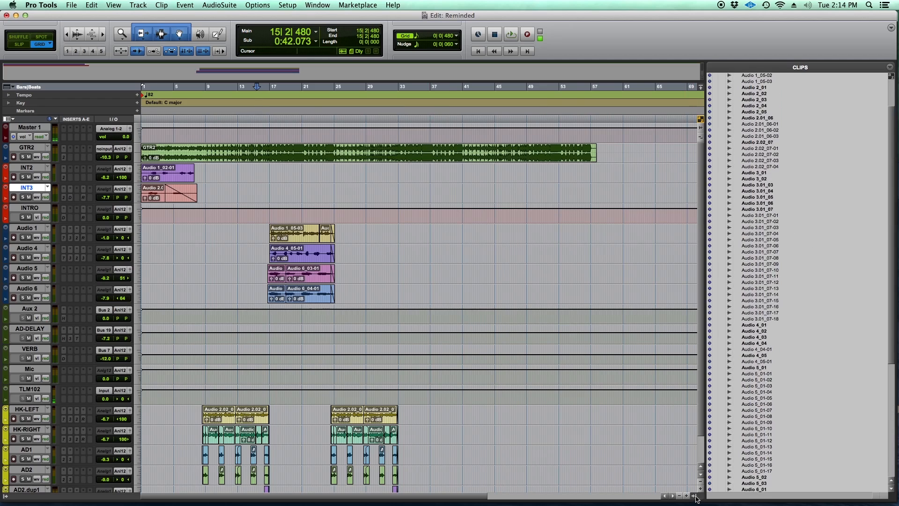
- Narrow the Clips list further and select all unused clips in it
{"action": "left_click_drag", "start_coordinate": [705, 371], "coordinate": [660, 371]}
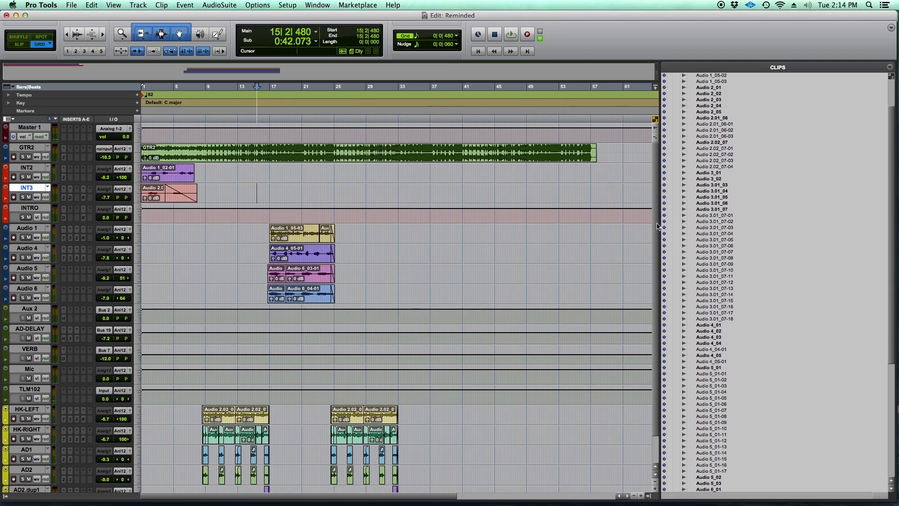
{"action": "left_click_drag", "start_coordinate": [658, 227], "coordinate": [804, 229]}
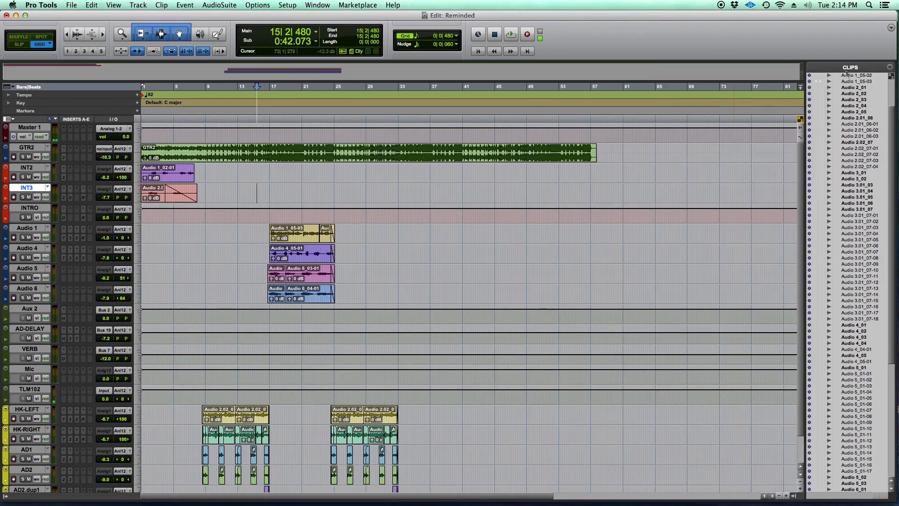
{"action": "left_click", "coordinate": [890, 68]}
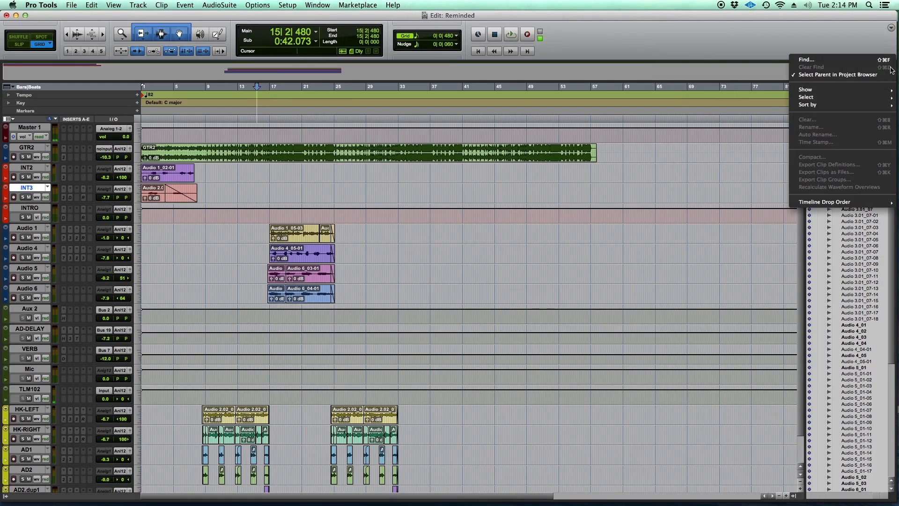
{"action": "mouse_move", "coordinate": [841, 98]}
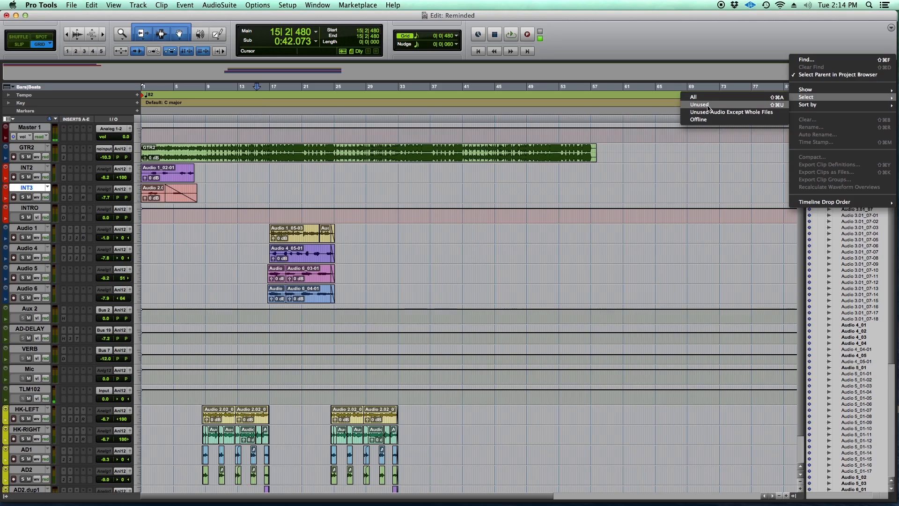
{"action": "left_click", "coordinate": [723, 105]}
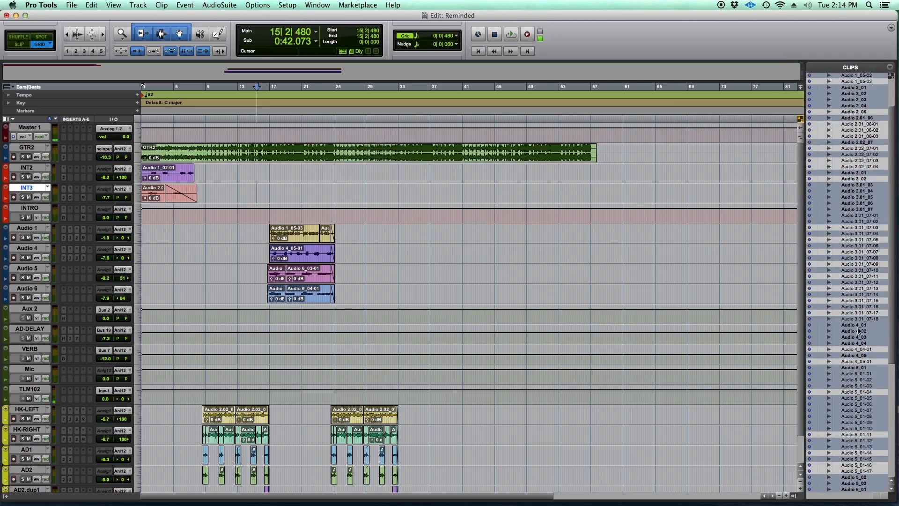
- Open the clear prompt for the selected unused clips, review its Remove and Delete choices, and cancel it
{"action": "right_click", "coordinate": [827, 93]}
{"action": "left_click", "coordinate": [835, 95]}
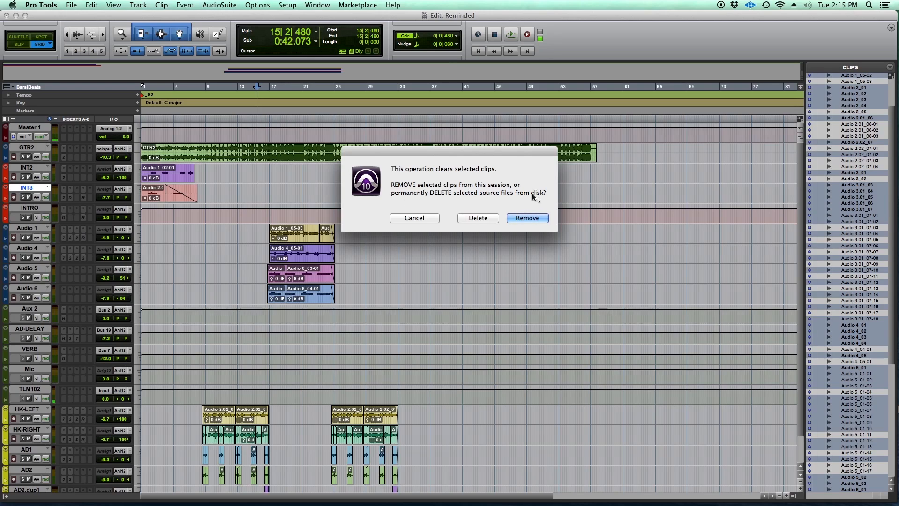
{"action": "left_click", "coordinate": [412, 218]}
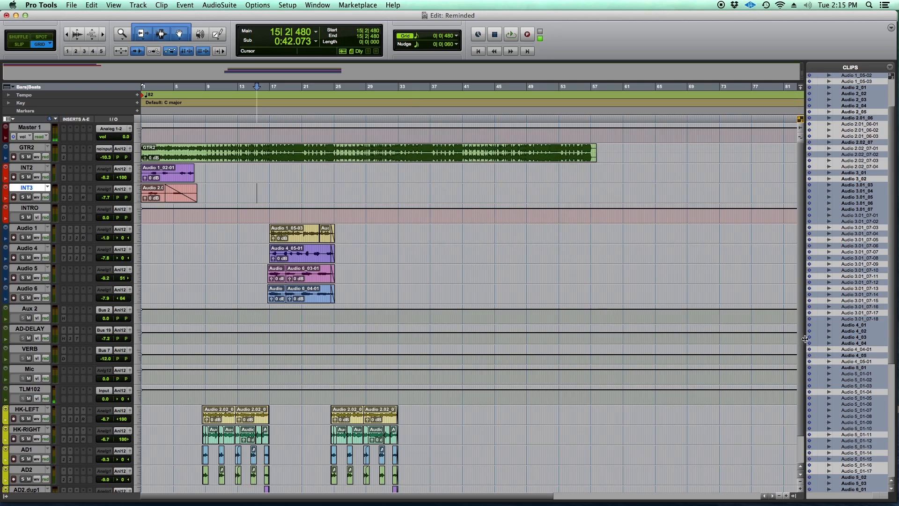
- Hide the Clips list so the tracks fill the full width of the Edit window
{"action": "left_click_drag", "start_coordinate": [840, 340], "coordinate": [840, 340]}
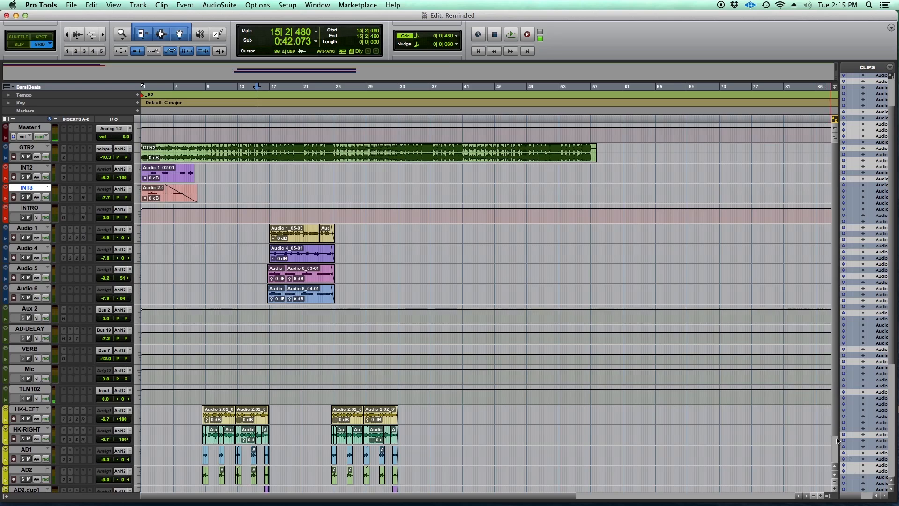
{"action": "left_click", "coordinate": [830, 496]}
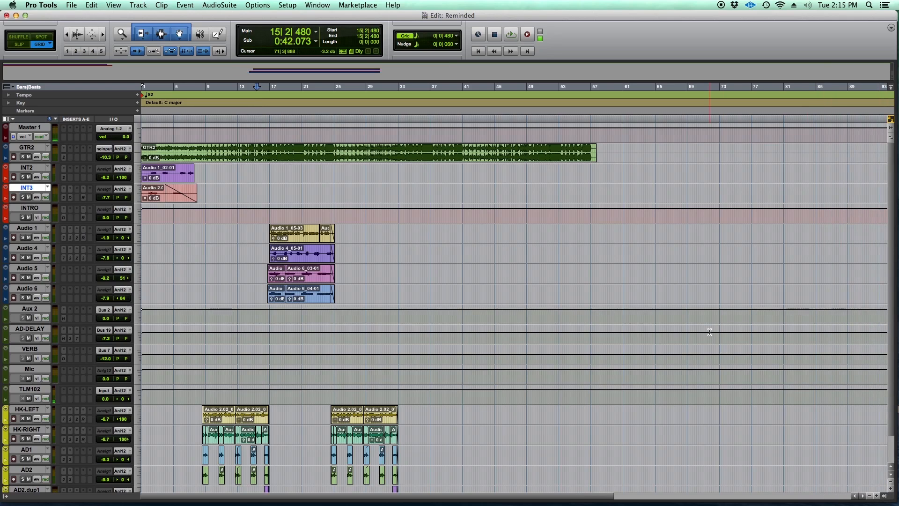
{"action": "left_click", "coordinate": [884, 496]}
{"action": "left_click_drag", "start_coordinate": [836, 356], "coordinate": [749, 345]}
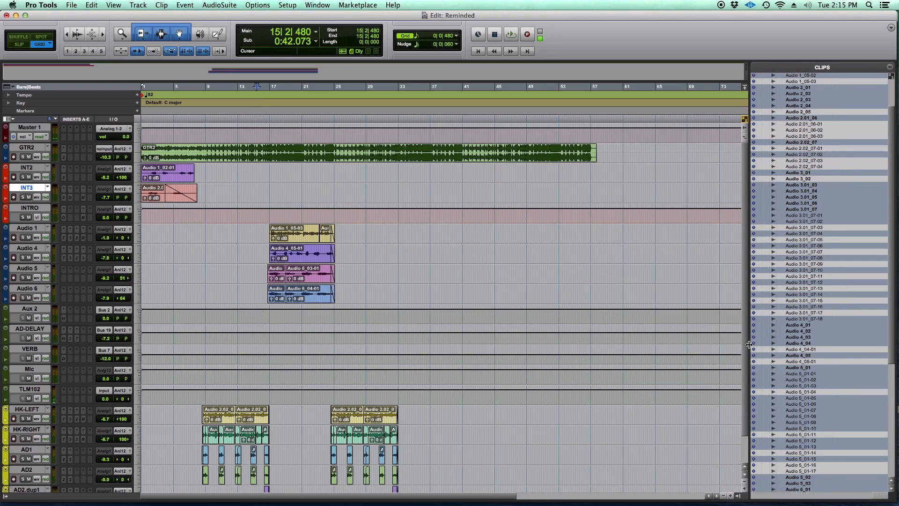
{"action": "left_click_drag", "start_coordinate": [749, 304], "coordinate": [852, 304]}
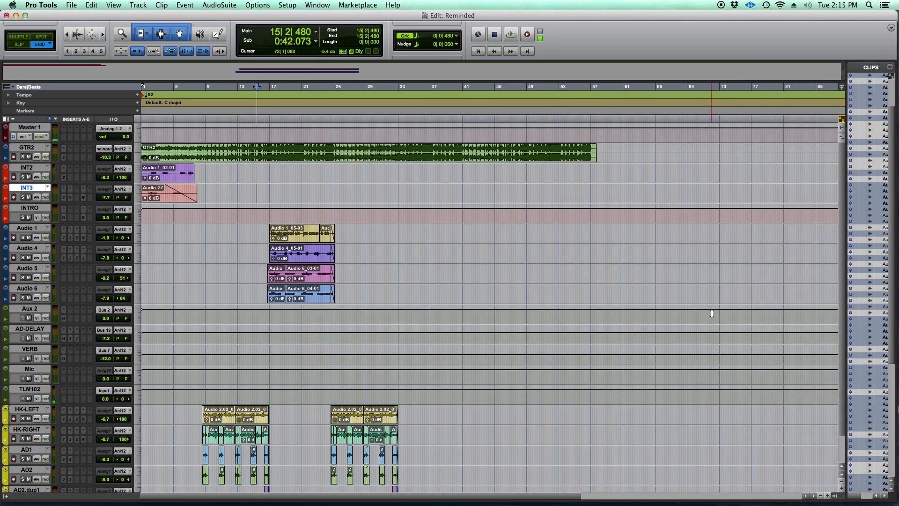
{"action": "left_click", "coordinate": [841, 498]}
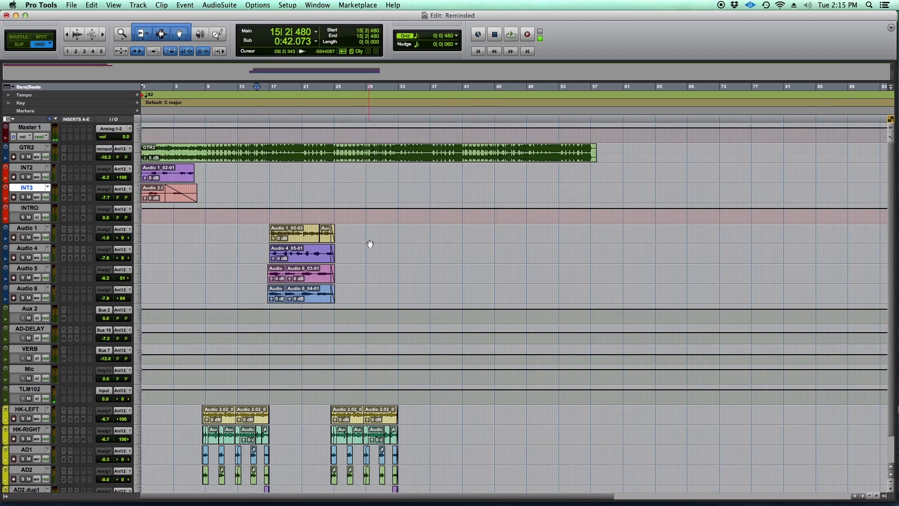
- Place the edit cursor on the INT2 track at 25|1|480 and look over the session's tracks
{"action": "scroll", "coordinate": [384, 251], "scroll_direction": "down", "scroll_amount": 2}
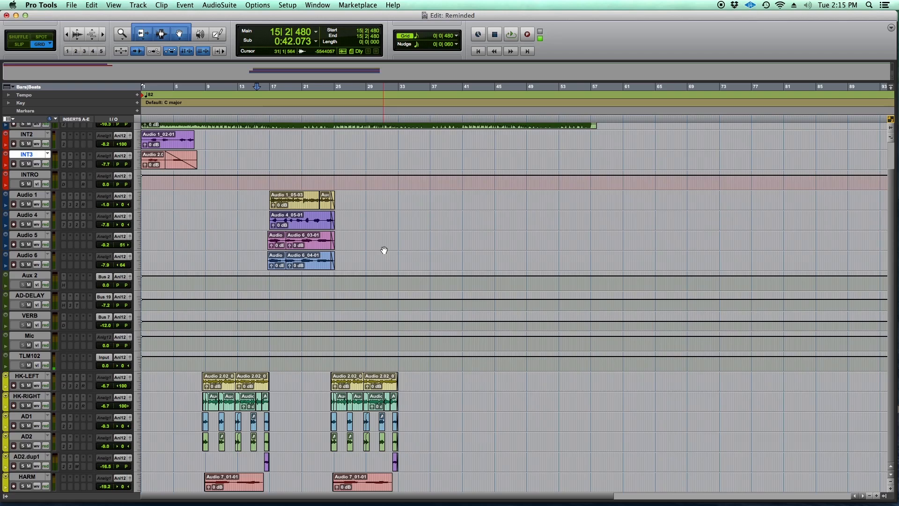
{"action": "scroll", "coordinate": [381, 251], "scroll_direction": "up", "scroll_amount": 2}
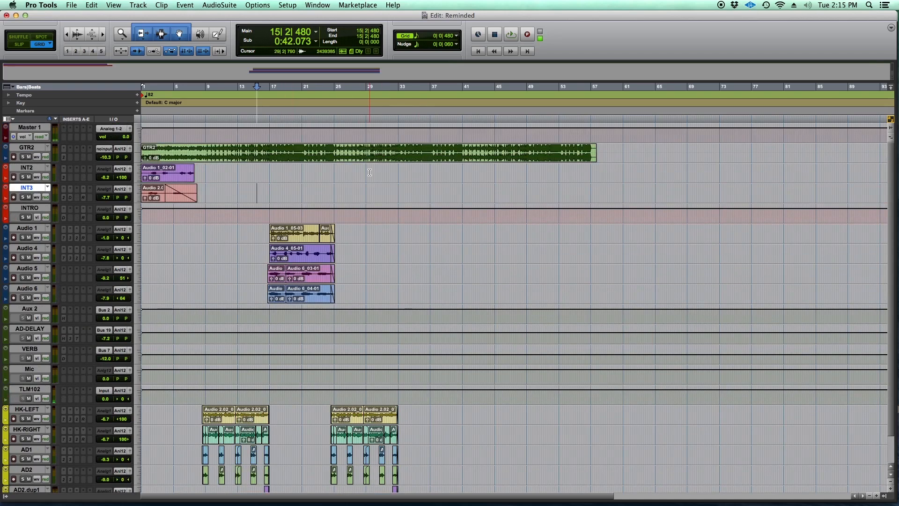
{"action": "left_click", "coordinate": [334, 171]}
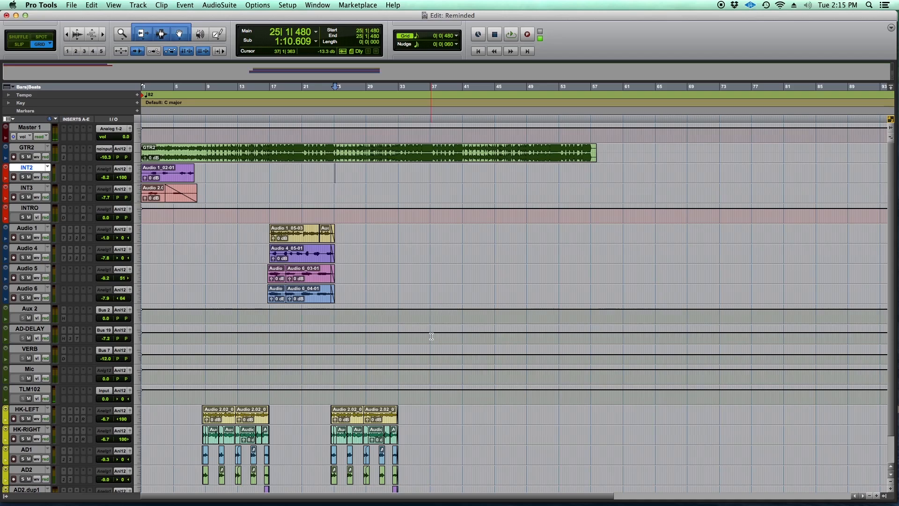
{"action": "scroll", "coordinate": [430, 336], "scroll_direction": "down", "scroll_amount": 3}
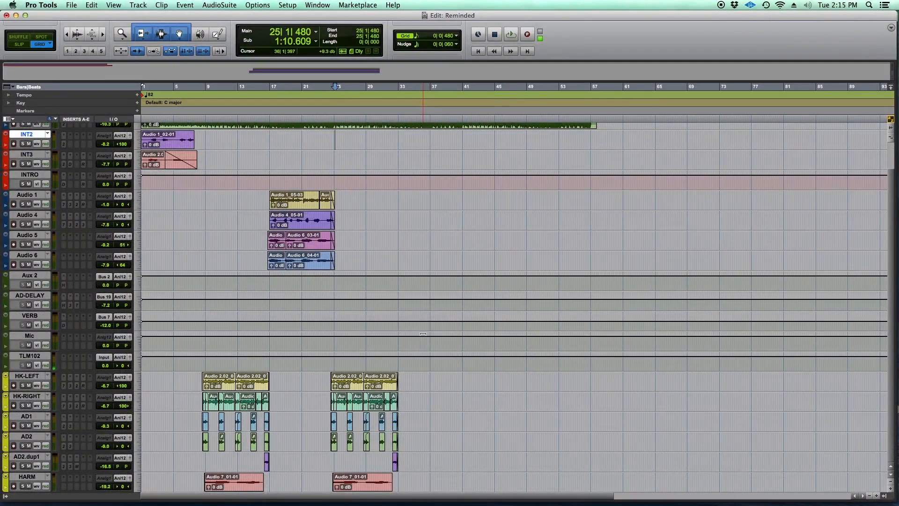
{"action": "scroll", "coordinate": [428, 337], "scroll_direction": "up", "scroll_amount": 3}
- Open the Disk Allocation dialog, review the root media folder assigned to each track, and close it without changes
{"action": "left_click", "coordinate": [316, 4]}
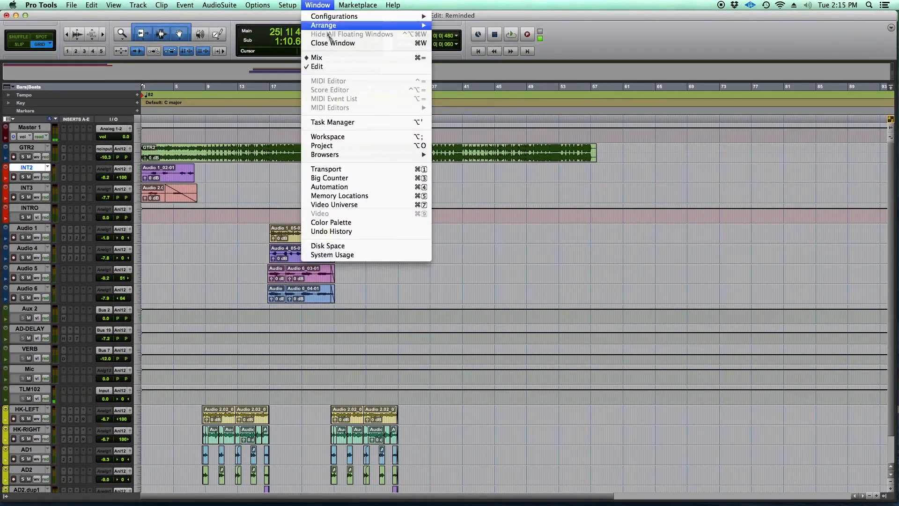
{"action": "mouse_move", "coordinate": [298, 5]}
{"action": "left_click", "coordinate": [310, 34]}
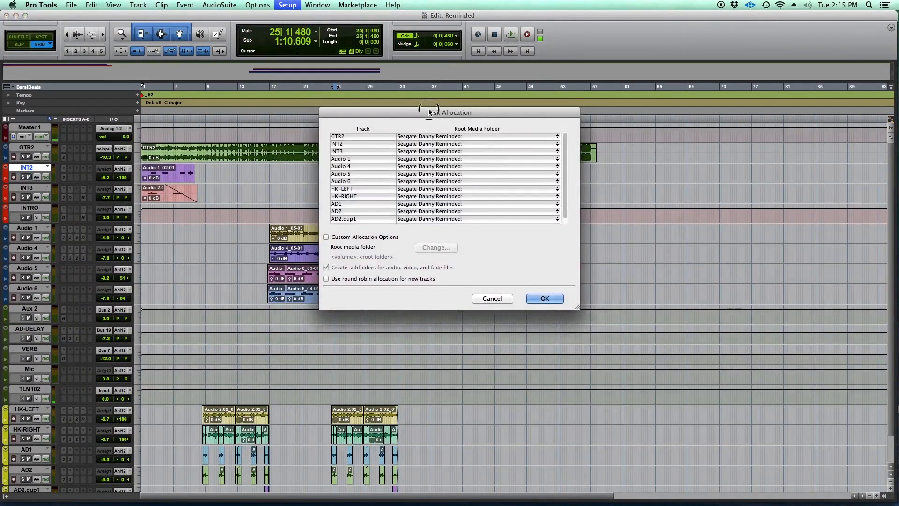
{"action": "left_click_drag", "start_coordinate": [448, 120], "coordinate": [638, 163]}
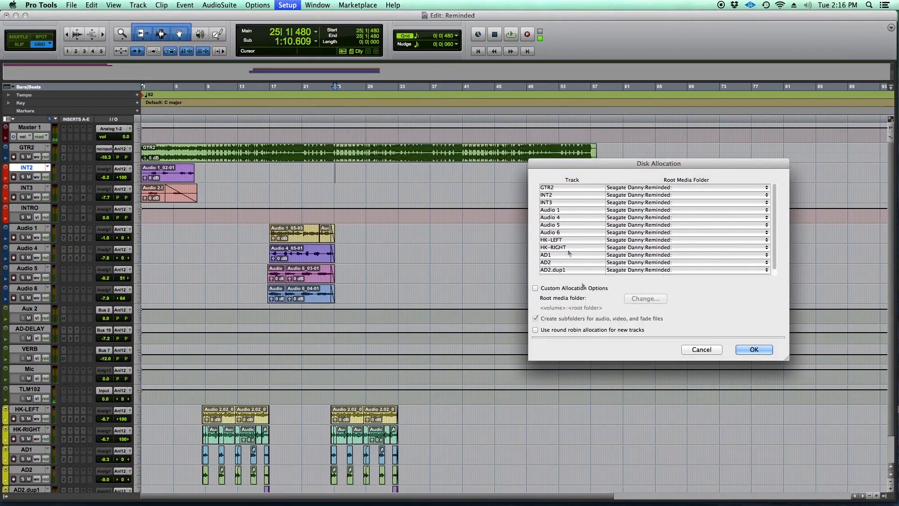
{"action": "left_click", "coordinate": [702, 350]}
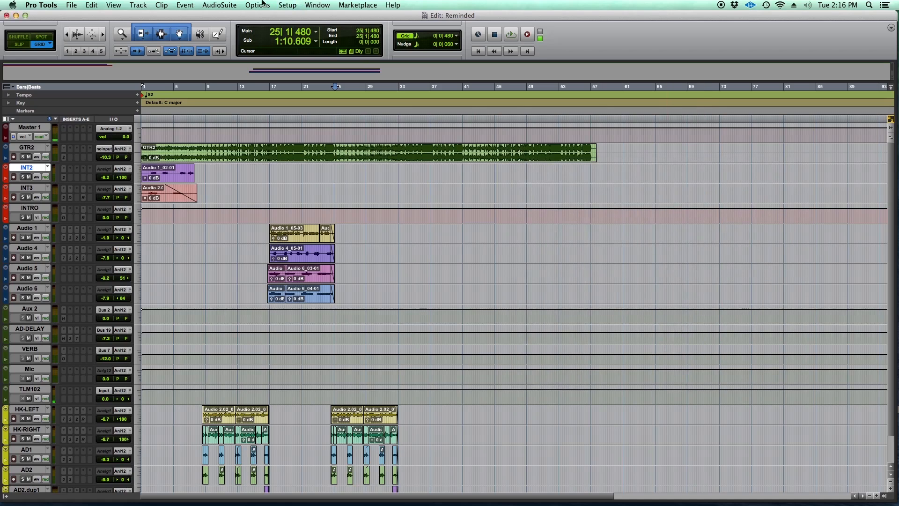
{"action": "left_click", "coordinate": [291, 6]}
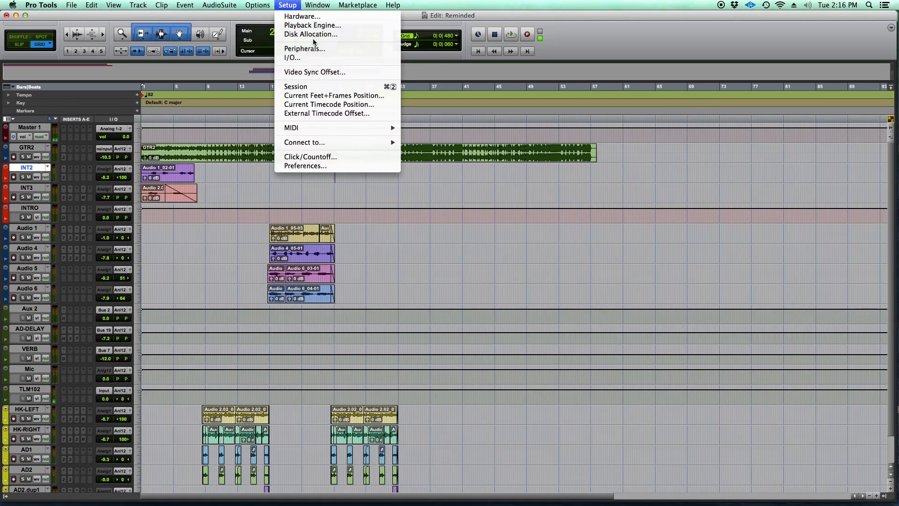
{"action": "left_click", "coordinate": [318, 35]}
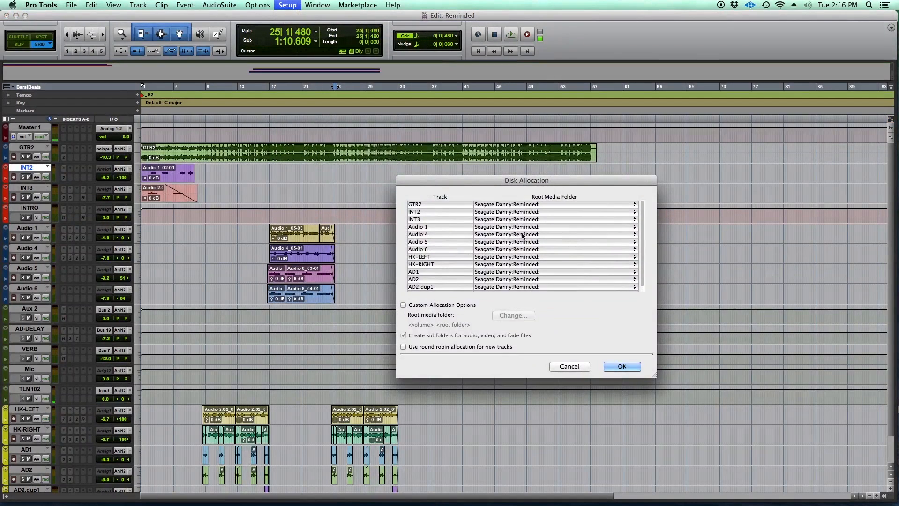
{"action": "left_click", "coordinate": [568, 365]}
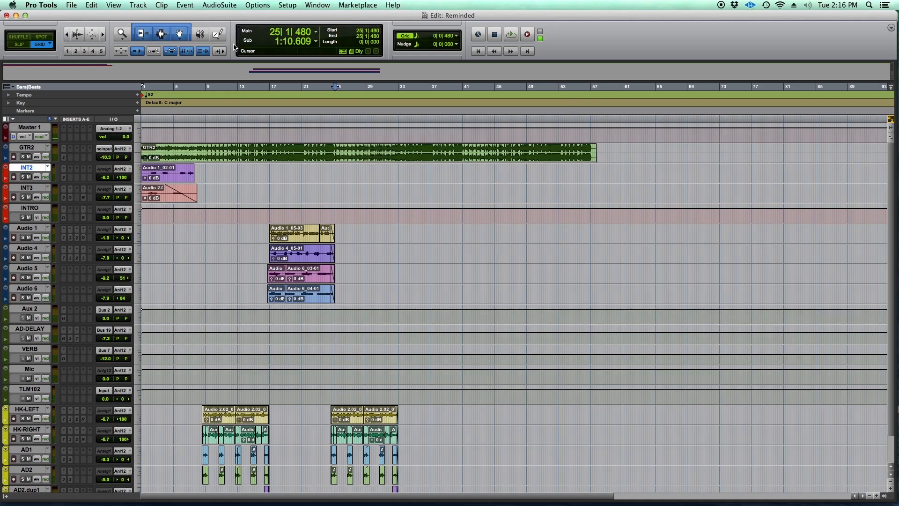
{"action": "left_click", "coordinate": [316, 5]}
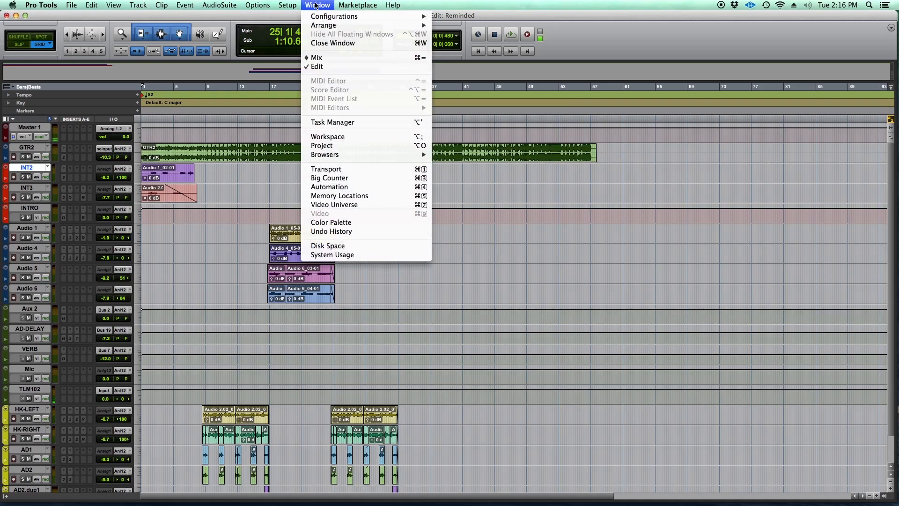
{"action": "left_click", "coordinate": [649, 24]}
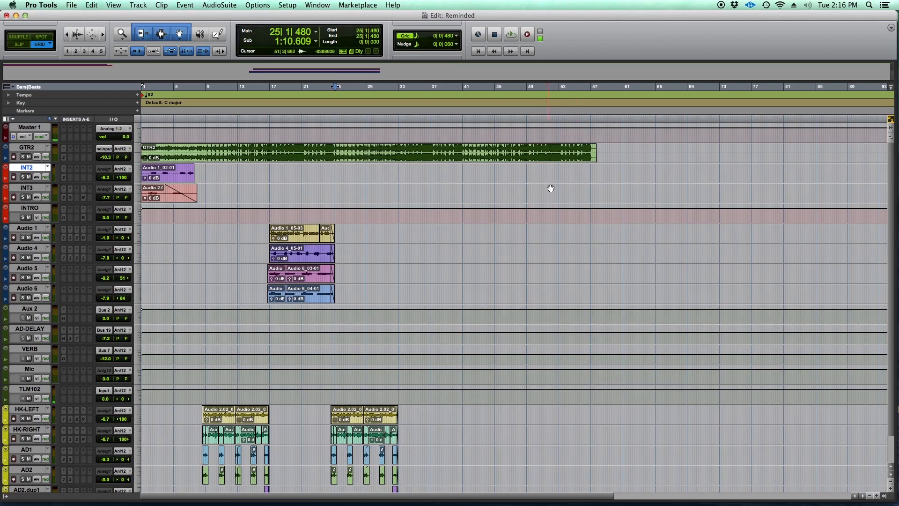
{"action": "scroll", "coordinate": [545, 192], "scroll_direction": "down", "scroll_amount": 2}
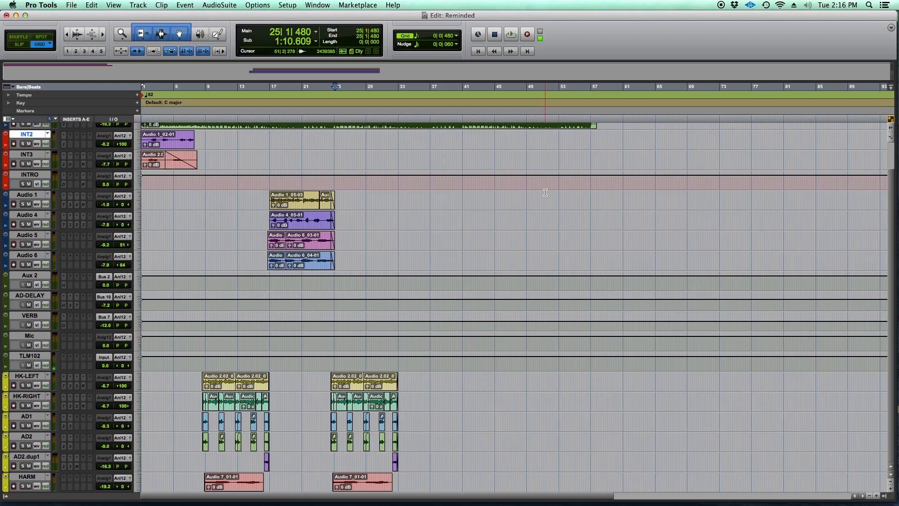
{"action": "scroll", "coordinate": [545, 192], "scroll_direction": "up", "scroll_amount": 2}
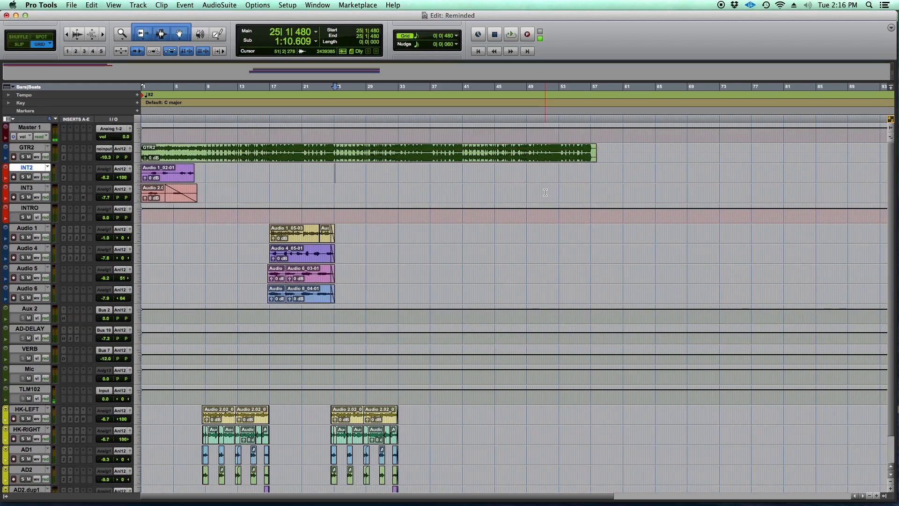